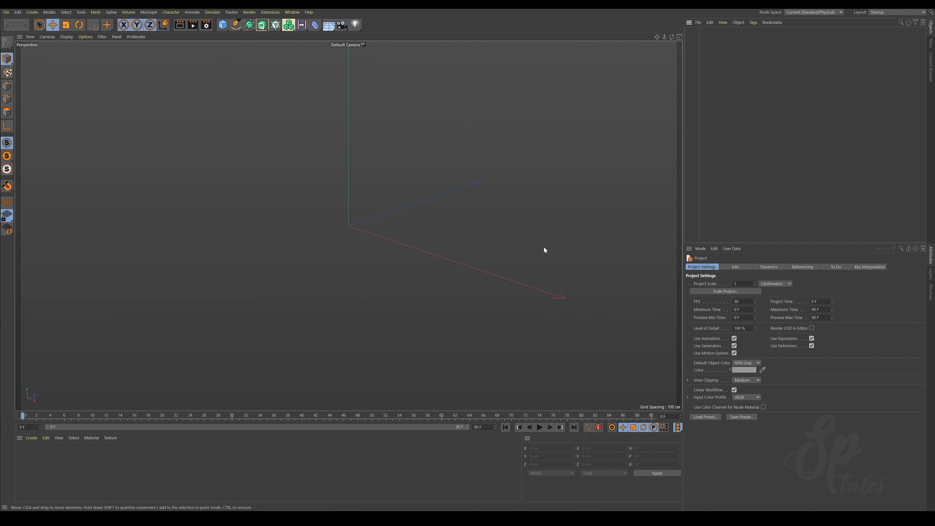
Step: Add a cylinder with an 80 cm radius, 15 cm height and 80 rotation segments as a flat round base
{"action": "left_click", "coordinate": [222, 24]}
{"action": "left_click", "coordinate": [368, 34]}
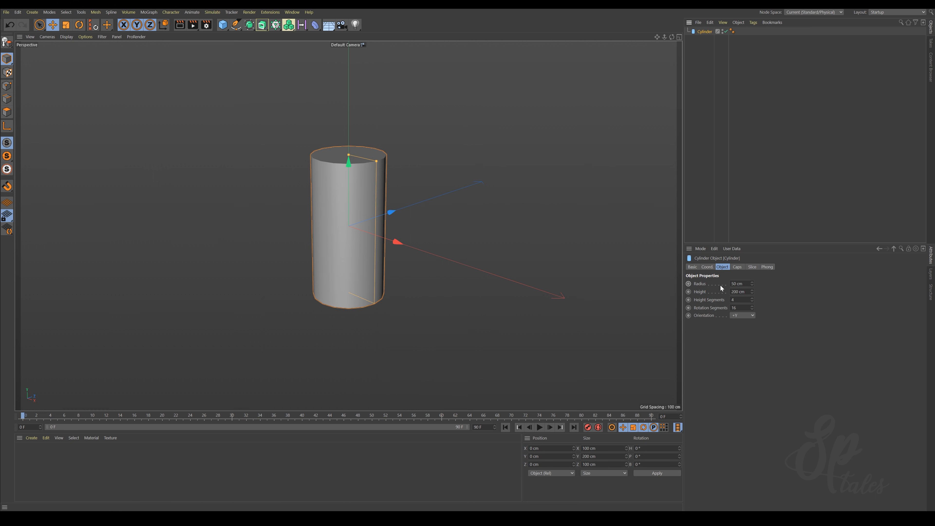
{"action": "left_click_drag", "start_coordinate": [744, 284], "coordinate": [686, 286]}
{"action": "type", "text": "80"}
{"action": "key", "text": "Return"}
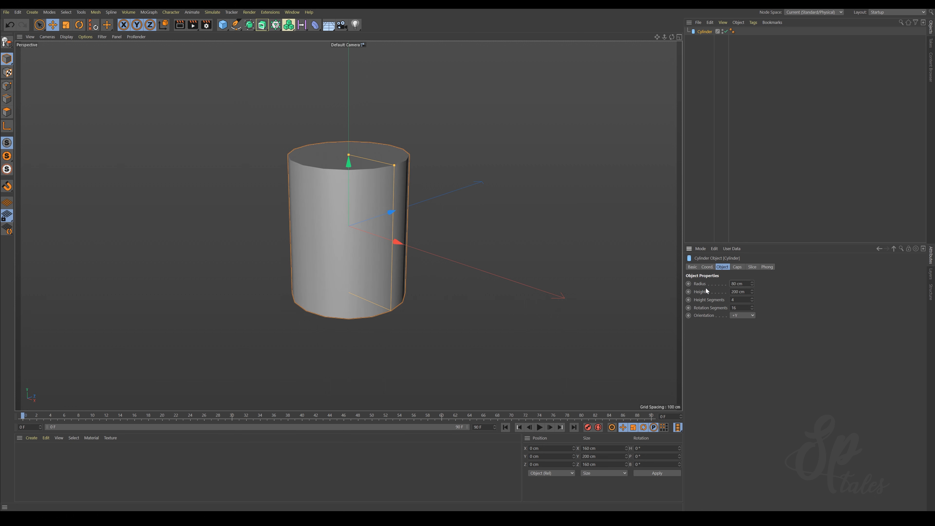
{"action": "left_click_drag", "start_coordinate": [742, 291], "coordinate": [700, 290]}
{"action": "type", "text": "15"}
{"action": "key", "text": "Return"}
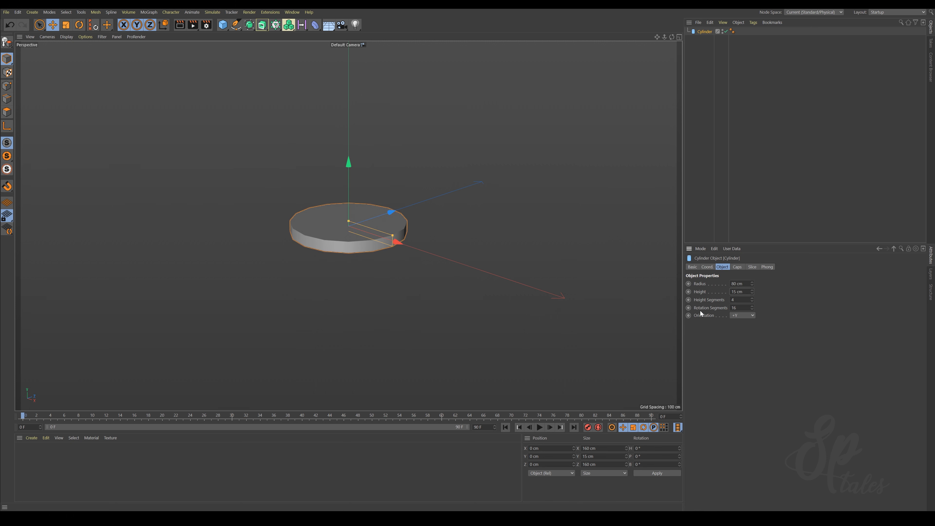
{"action": "left_click_drag", "start_coordinate": [741, 308], "coordinate": [703, 309]}
{"action": "type", "text": "80"}
{"action": "key", "text": "Return"}
Step: Enable filleted caps on the base cylinder with a fillet radius of 1 cm
{"action": "scroll", "coordinate": [298, 232], "scroll_direction": "up", "scroll_amount": 2}
{"action": "scroll", "coordinate": [322, 238], "scroll_direction": "down", "scroll_amount": 3}
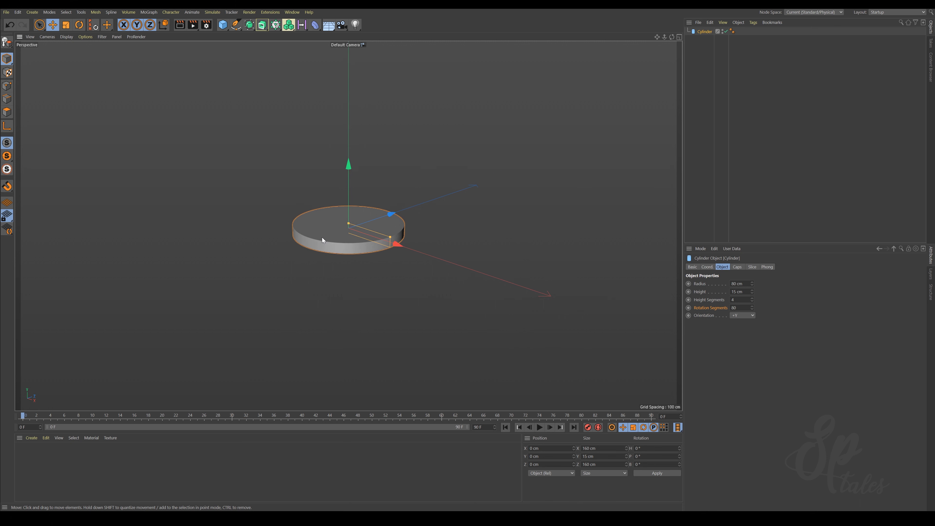
{"action": "mouse_move", "coordinate": [331, 231]}
{"action": "left_mouse_down", "text": "alt"}
{"action": "mouse_move", "coordinate": [346, 245]}
{"action": "mouse_move", "coordinate": [330, 231]}
{"action": "left_mouse_up", "text": "alt"}
{"action": "right_click_drag", "start_coordinate": [330, 232], "coordinate": [373, 228], "text": "alt"}
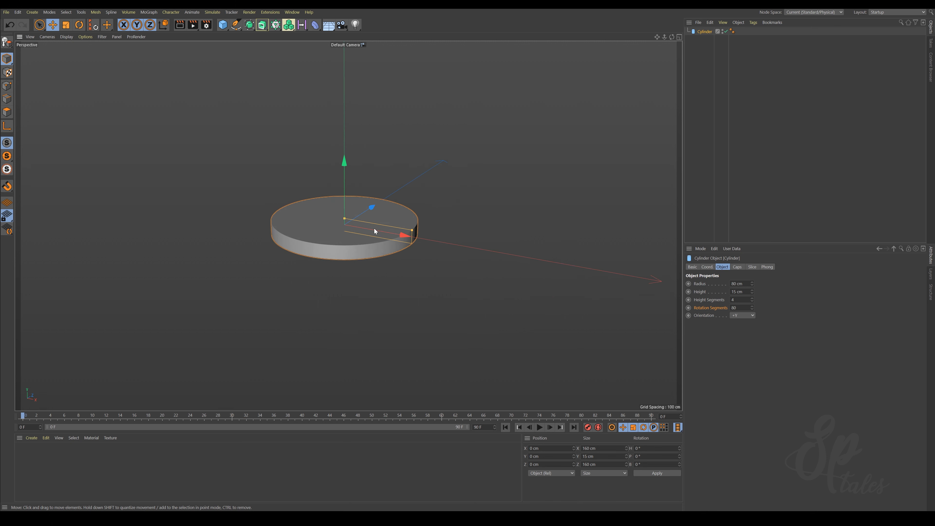
{"action": "middle_click_drag", "start_coordinate": [374, 228], "coordinate": [326, 253], "text": "alt"}
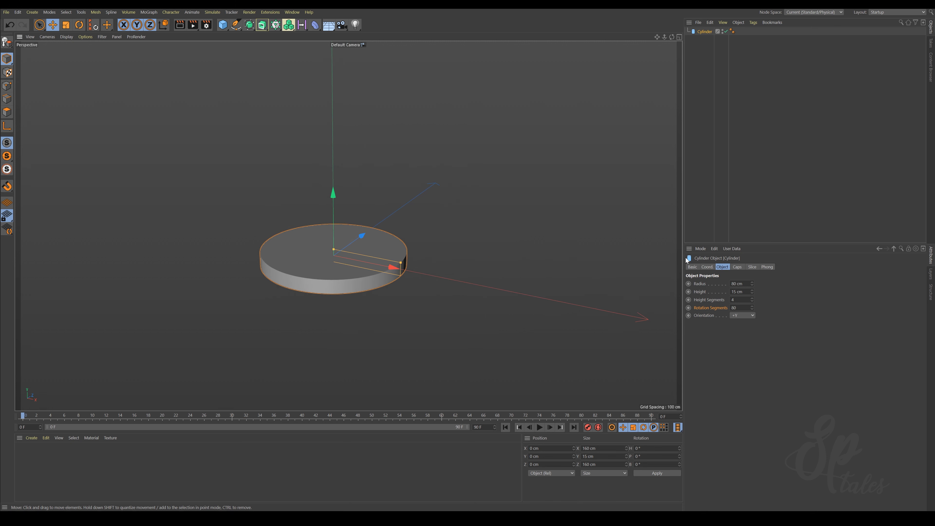
{"action": "left_click", "coordinate": [737, 267]}
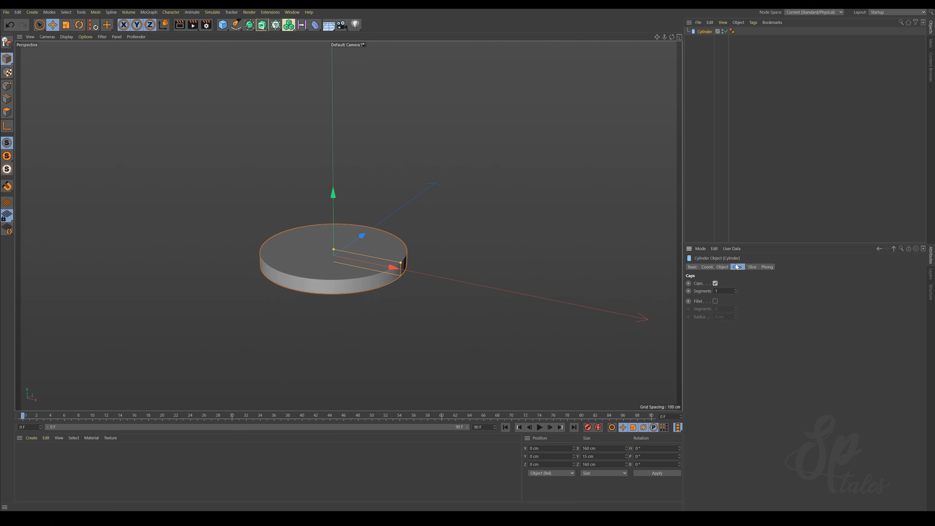
{"action": "left_click", "coordinate": [715, 301]}
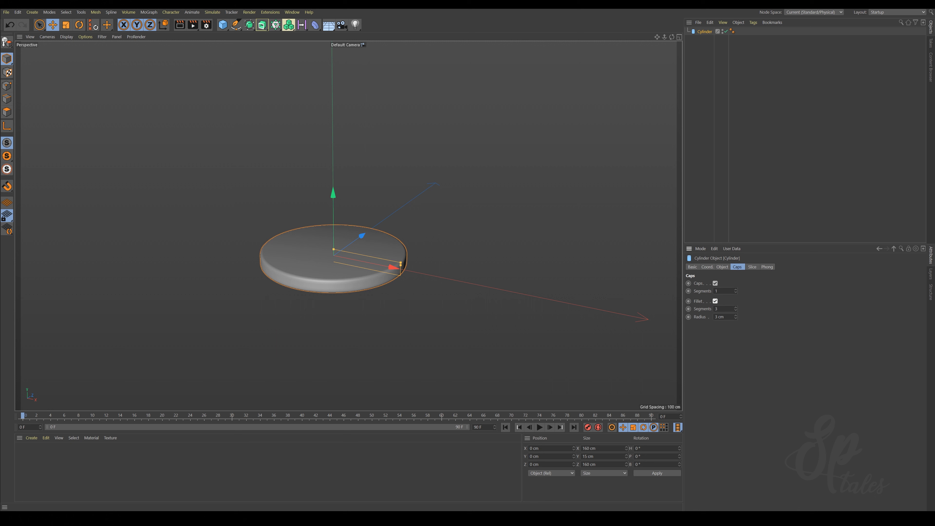
{"action": "left_click_drag", "start_coordinate": [725, 317], "coordinate": [688, 317]}
{"action": "type", "text": "1"}
{"action": "key", "text": "Return"}
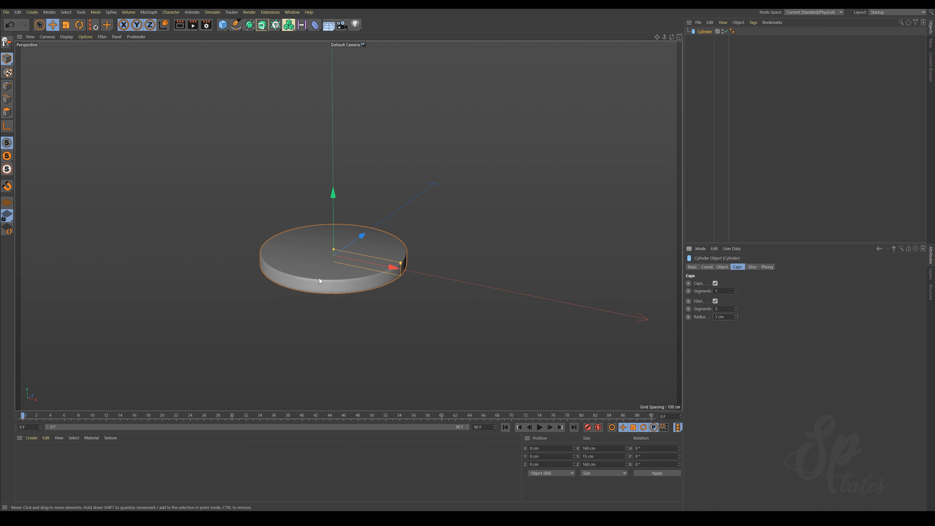
Step: Add a second cylinder through the base's centre and set its radius to 15 cm
{"action": "left_click_drag", "start_coordinate": [223, 25], "coordinate": [352, 37]}
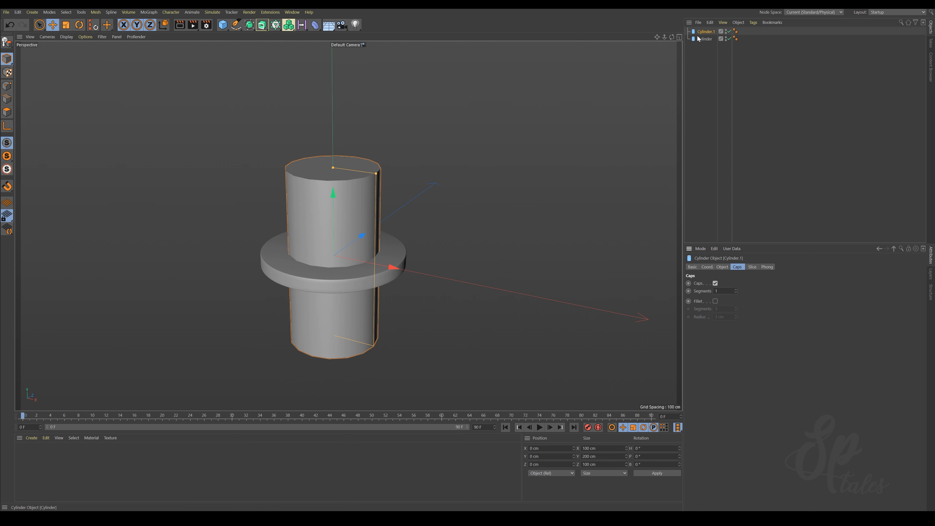
{"action": "left_click", "coordinate": [722, 267]}
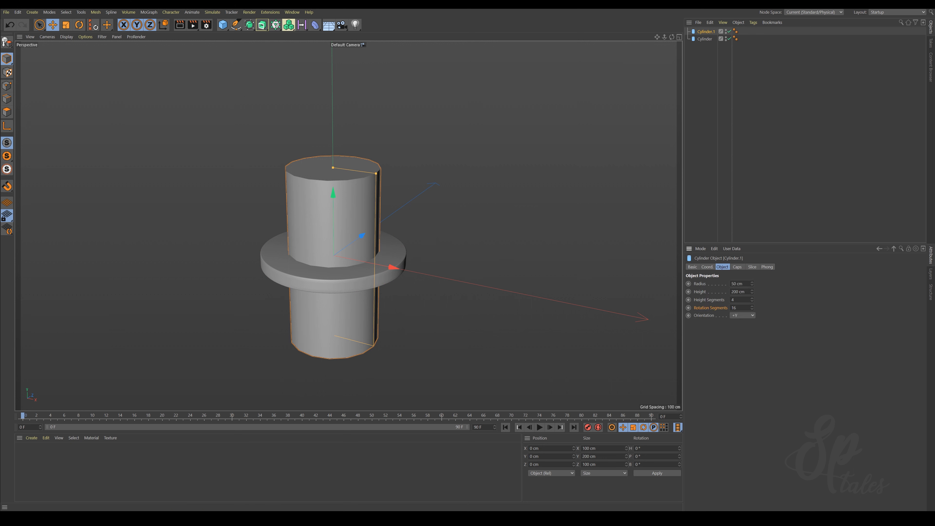
{"action": "double_click", "coordinate": [740, 283]}
{"action": "type", "text": "15"}
{"action": "key", "text": "Return"}
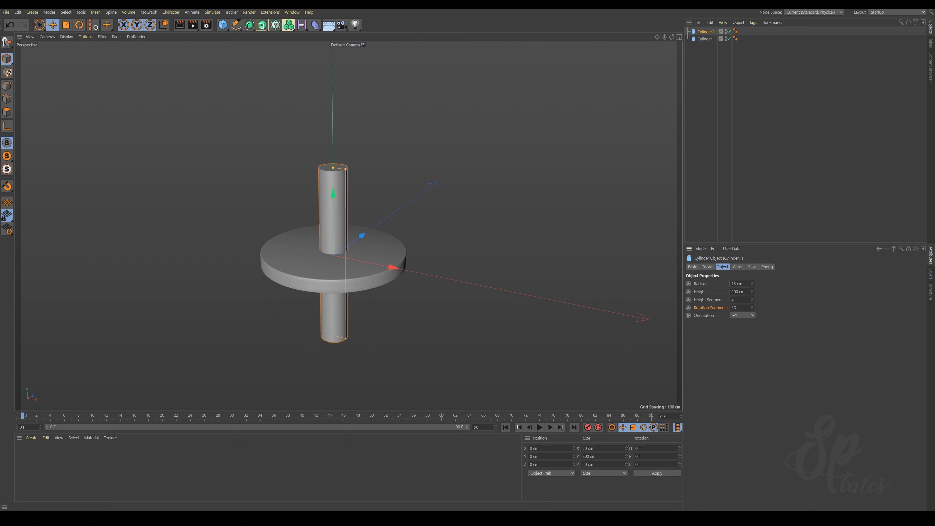
{"action": "double_click", "coordinate": [739, 291]}
Step: Round the thin cylinder's caps with a fillet of 5 segments and an 8 cm radius
{"action": "left_click", "coordinate": [738, 267]}
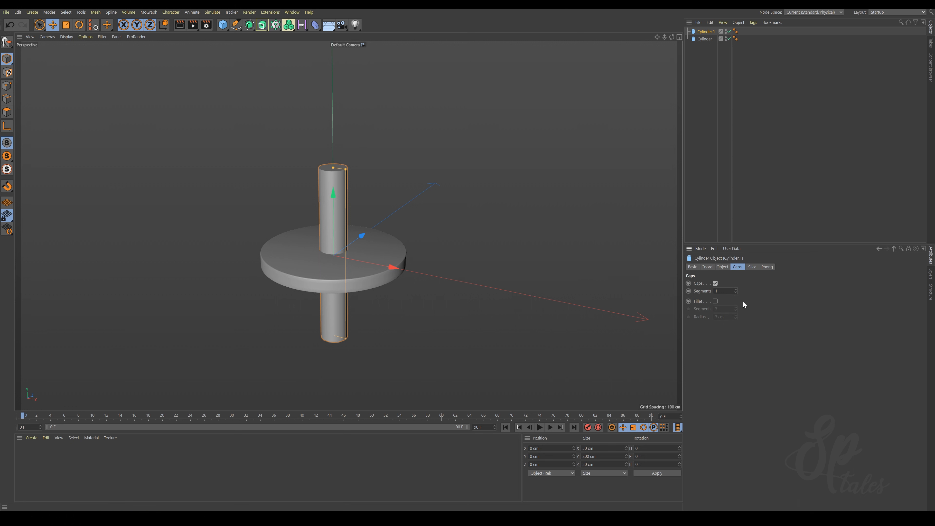
{"action": "left_click", "coordinate": [715, 301]}
{"action": "left_click", "coordinate": [715, 317]}
{"action": "type", "text": "8"}
{"action": "key", "text": "Return"}
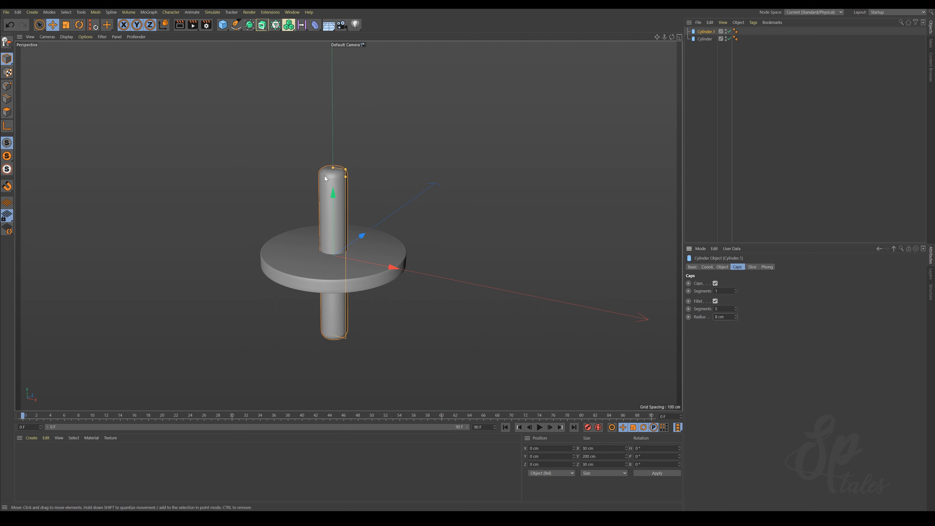
Step: Raise the thin cylinder to a Y position of about 101 cm so it stands on the base as a pole
{"action": "middle_click", "coordinate": [423, 276]}
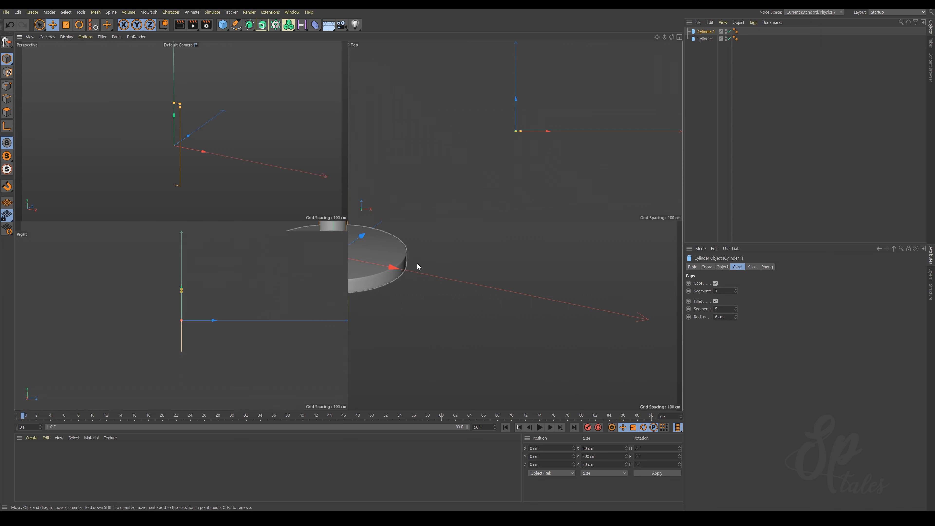
{"action": "middle_click", "coordinate": [266, 175]}
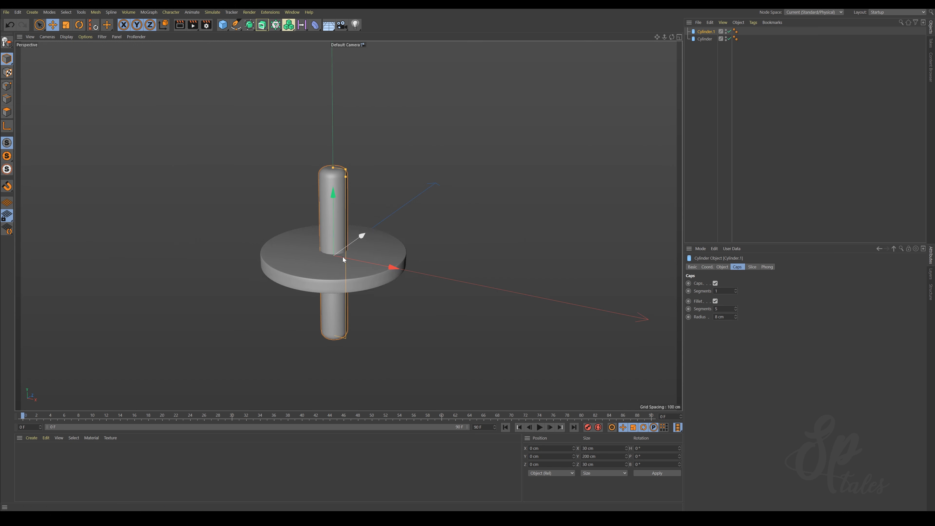
{"action": "left_click_drag", "start_coordinate": [345, 290], "coordinate": [339, 271], "text": "alt"}
{"action": "mouse_move", "coordinate": [333, 230]}
{"action": "left_mouse_down"}
{"action": "mouse_move", "coordinate": [339, 153]}
{"action": "mouse_move", "coordinate": [328, 213]}
{"action": "left_mouse_up"}
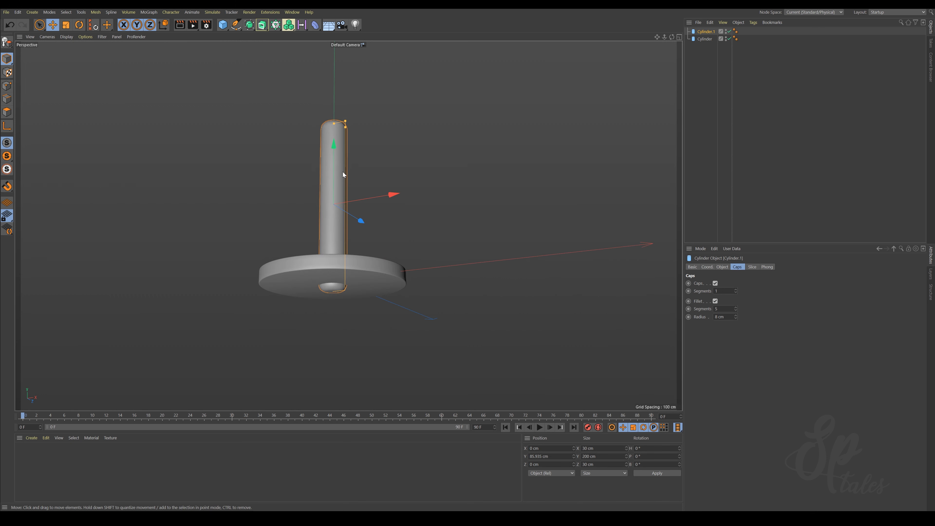
{"action": "left_click_drag", "start_coordinate": [334, 166], "coordinate": [334, 154]}
{"action": "mouse_move", "coordinate": [348, 225]}
{"action": "left_mouse_down", "text": "alt"}
{"action": "mouse_move", "coordinate": [387, 242]}
{"action": "mouse_move", "coordinate": [416, 230]}
{"action": "mouse_move", "coordinate": [396, 238]}
{"action": "mouse_move", "coordinate": [404, 250]}
{"action": "mouse_move", "coordinate": [420, 241]}
{"action": "left_mouse_up", "text": "alt"}
{"action": "left_click", "coordinate": [413, 225]}
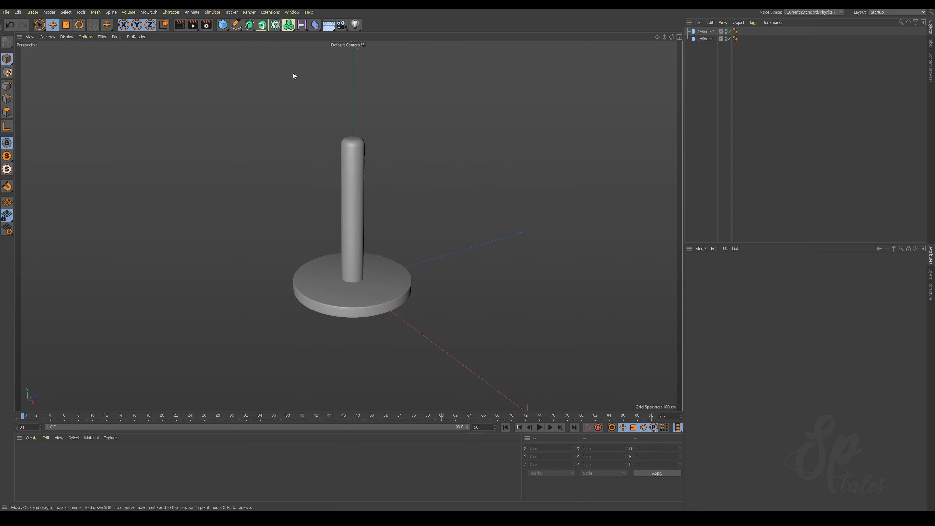
Step: Add a torus with a ring radius of 45 cm and a pipe radius of 15 cm
{"action": "left_click", "coordinate": [223, 25]}
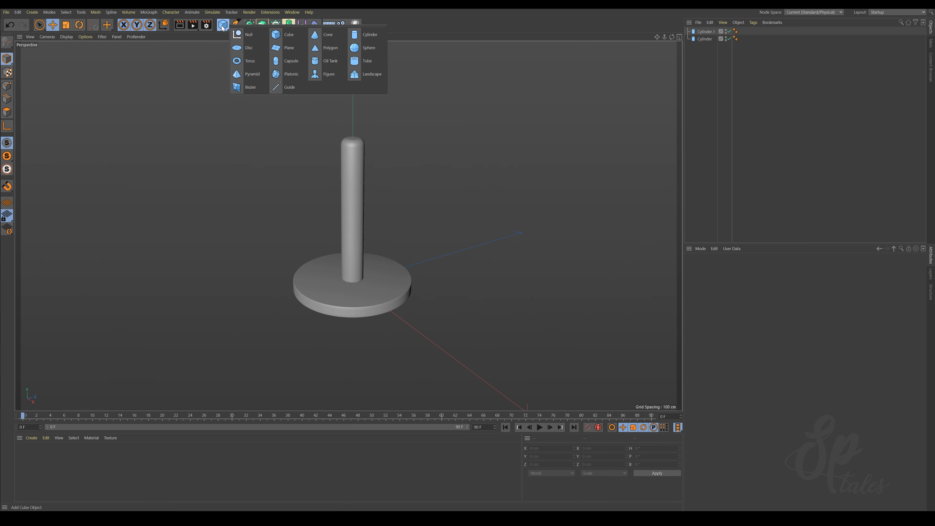
{"action": "left_click", "coordinate": [247, 62]}
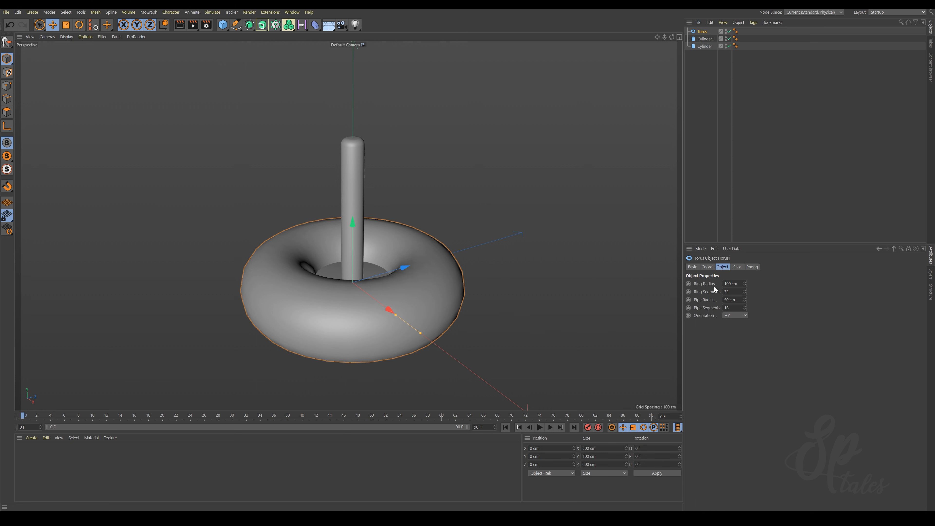
{"action": "left_click_drag", "start_coordinate": [738, 284], "coordinate": [661, 292]}
{"action": "type", "text": "45"}
{"action": "key", "text": "Return"}
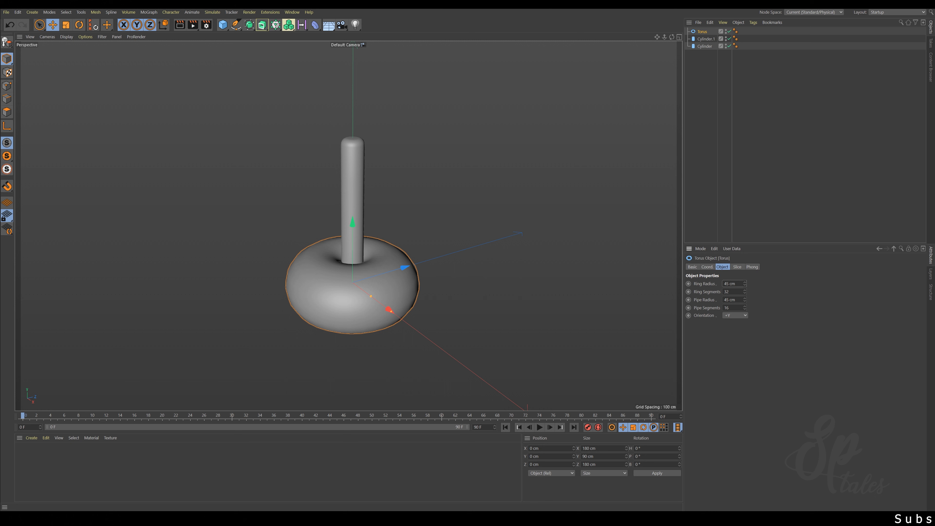
{"action": "left_click_drag", "start_coordinate": [737, 299], "coordinate": [704, 302]}
{"action": "type", "text": "15"}
{"action": "key", "text": "Return"}
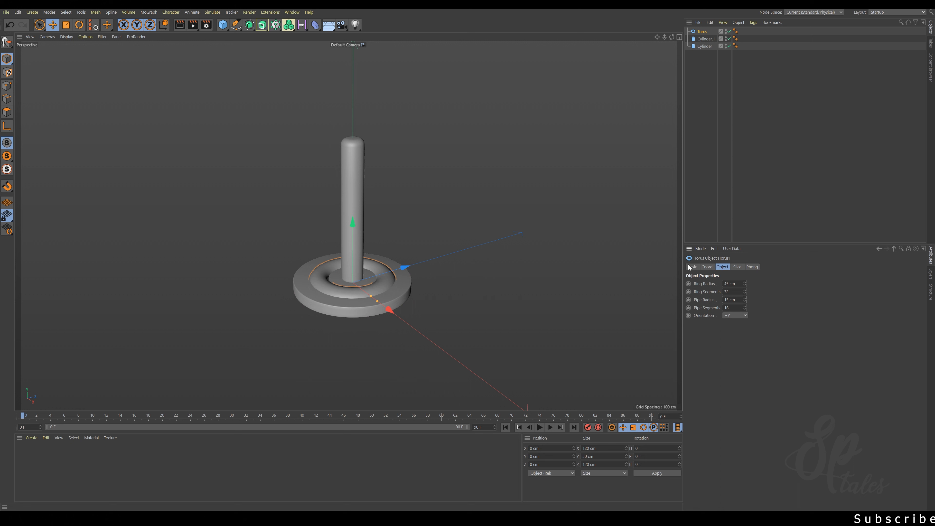
Step: Raise the torus above the top of the pole, to a Y position of about 226 cm
{"action": "left_click_drag", "start_coordinate": [353, 226], "coordinate": [360, 186]}
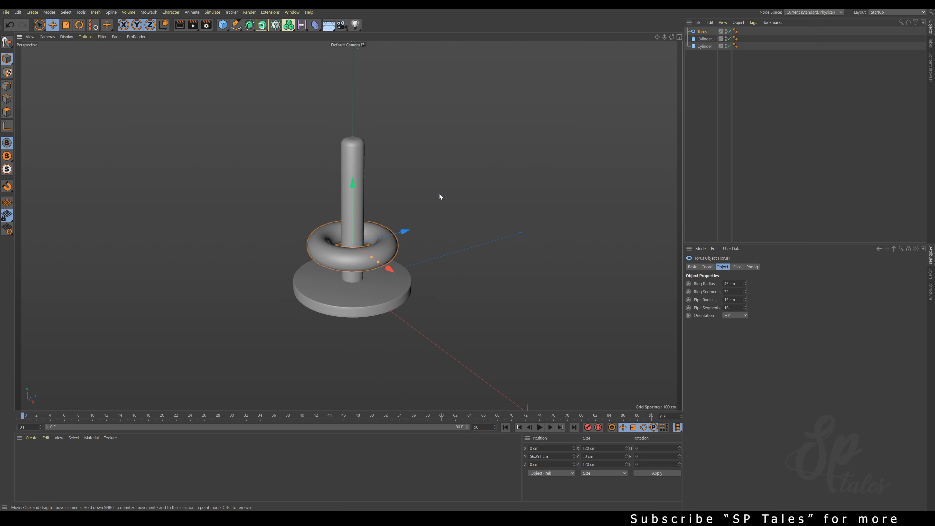
{"action": "middle_click_drag", "start_coordinate": [440, 197], "coordinate": [433, 239], "text": "alt"}
{"action": "left_click_drag", "start_coordinate": [345, 242], "coordinate": [357, 114]}
{"action": "scroll", "coordinate": [438, 218], "scroll_direction": "down", "scroll_amount": 2}
{"action": "left_click_drag", "start_coordinate": [381, 244], "coordinate": [411, 218], "text": "alt"}
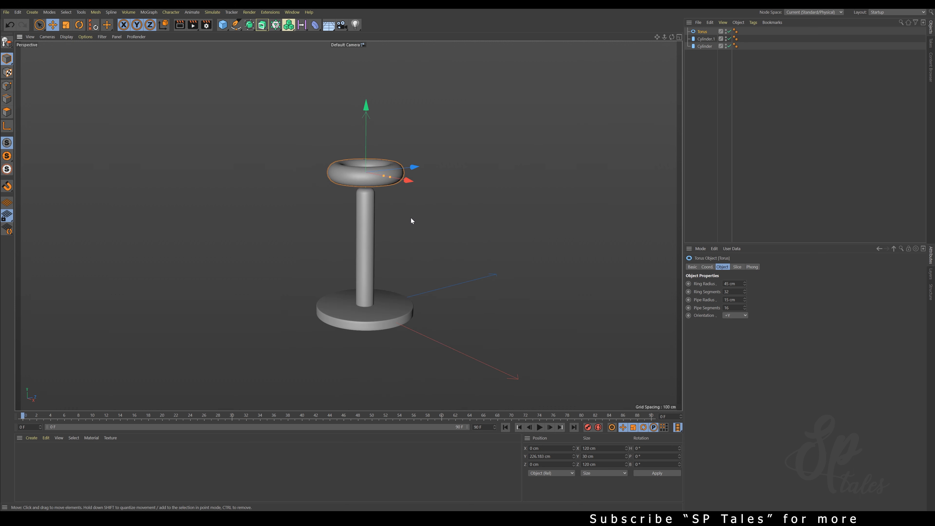
Step: Duplicate the torus three times and space the copies above one another, with the highest at a Y position of about 419 cm
{"action": "middle_click_drag", "start_coordinate": [411, 220], "coordinate": [376, 239], "text": "alt"}
{"action": "left_click_drag", "start_coordinate": [348, 146], "coordinate": [350, 116]}
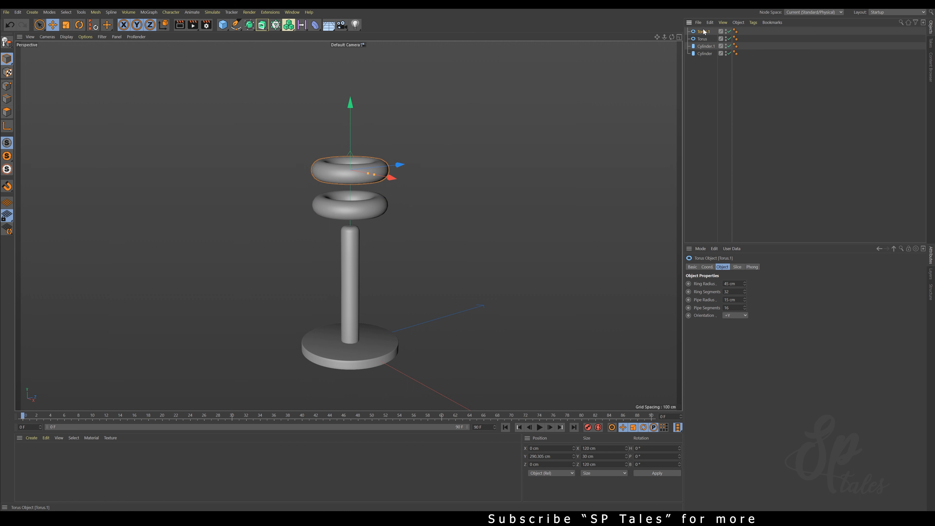
{"action": "key", "text": "ctrl+c"}
{"action": "key", "text": "ctrl+v"}
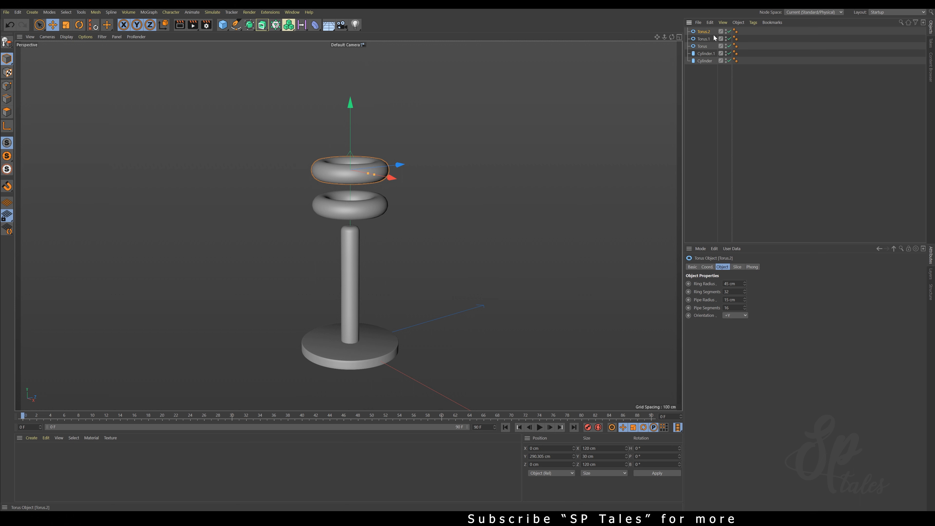
{"action": "left_click_drag", "start_coordinate": [349, 130], "coordinate": [352, 83]}
{"action": "key", "text": "ctrl+c"}
{"action": "key", "text": "ctrl+v"}
{"action": "scroll", "coordinate": [404, 251], "scroll_direction": "down", "scroll_amount": 1}
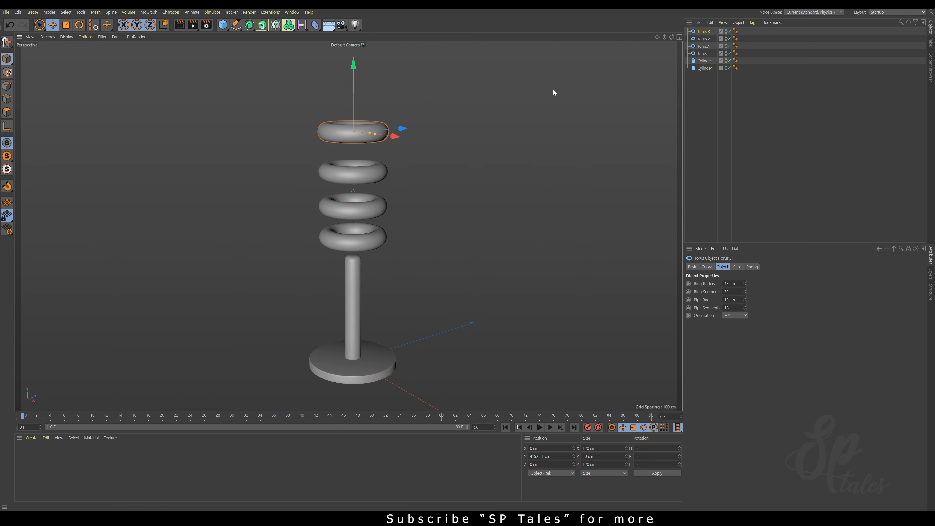
Step: Group the pole and base cylinders under one null object
{"action": "left_click", "coordinate": [356, 297]}
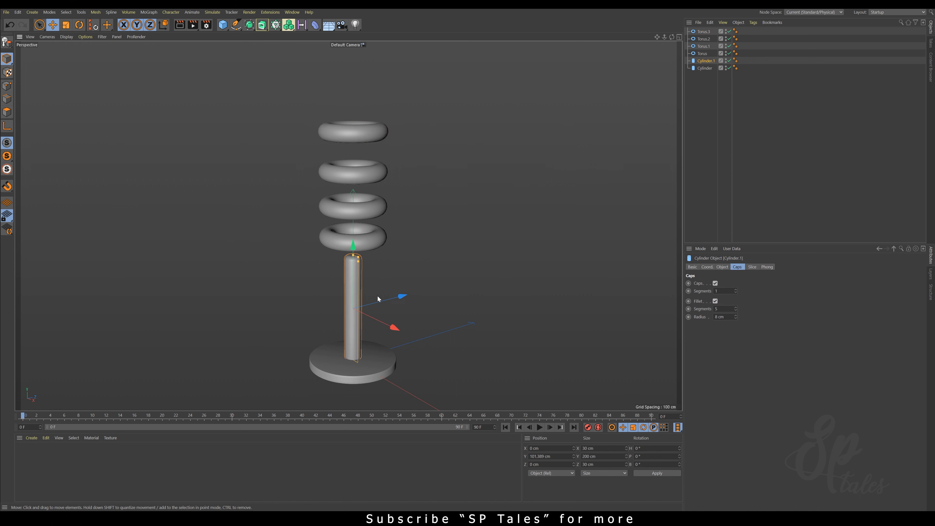
{"action": "left_click", "coordinate": [375, 364], "text": "shift"}
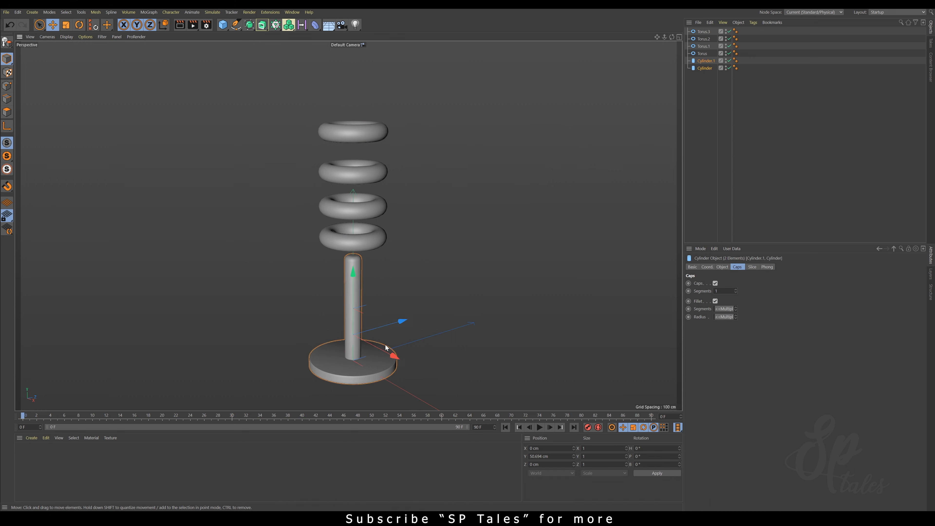
{"action": "key", "text": "alt+g"}
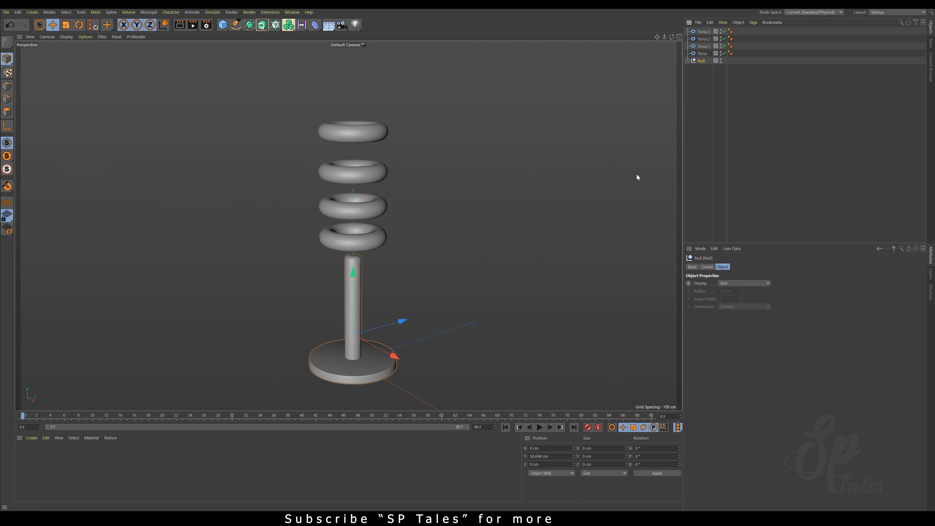
{"action": "left_click_drag", "start_coordinate": [391, 326], "coordinate": [402, 323]}
{"action": "key", "text": "ctrl+z"}
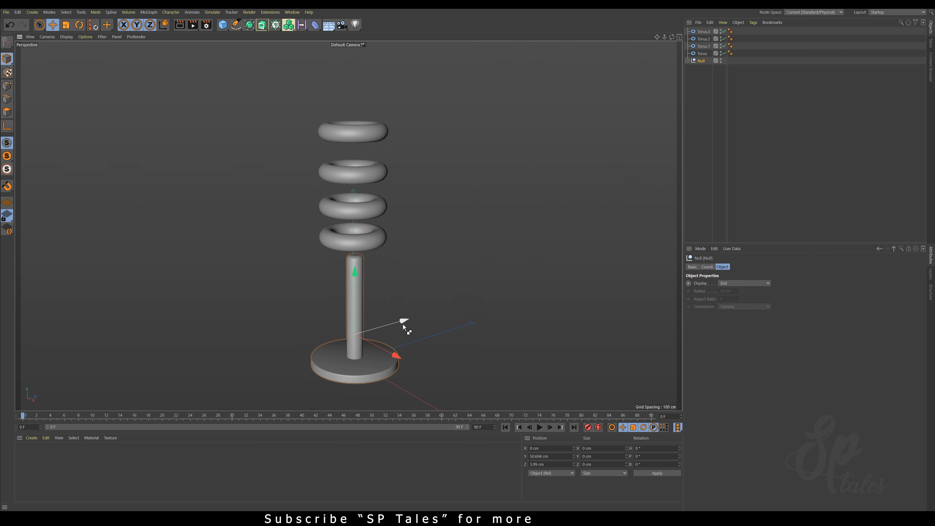
{"action": "left_click", "coordinate": [687, 61]}
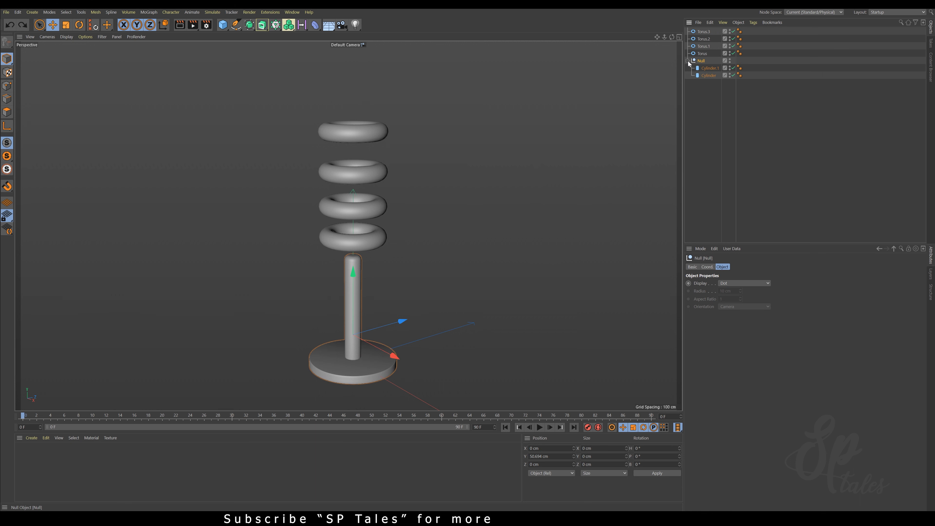
{"action": "left_click", "coordinate": [687, 61]}
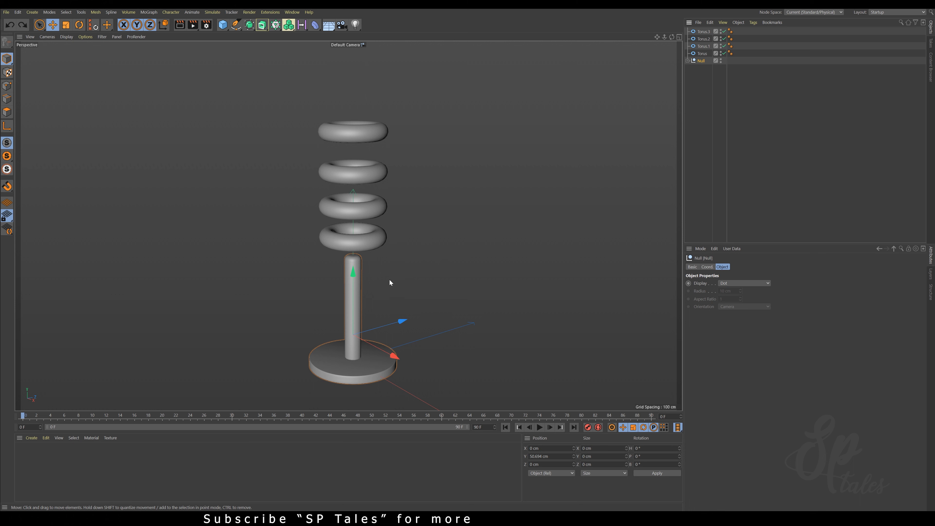
Step: Add a Collider Body simulation tag to the null that groups the pole and base
{"action": "right_click", "coordinate": [701, 61]}
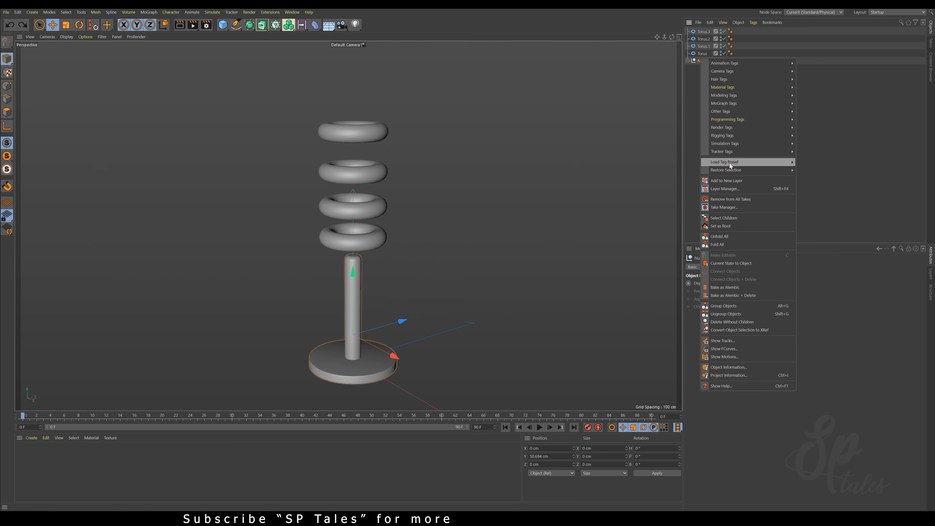
{"action": "mouse_move", "coordinate": [729, 144]}
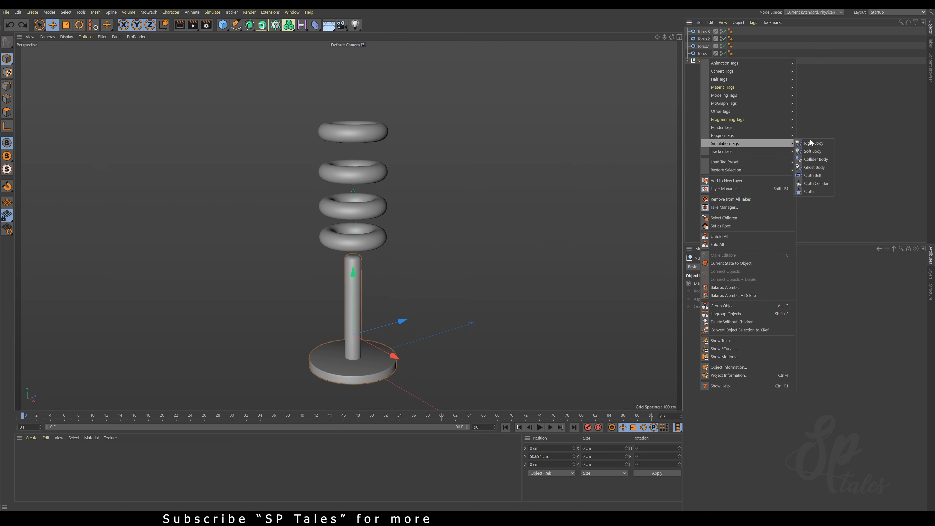
{"action": "left_click", "coordinate": [817, 161]}
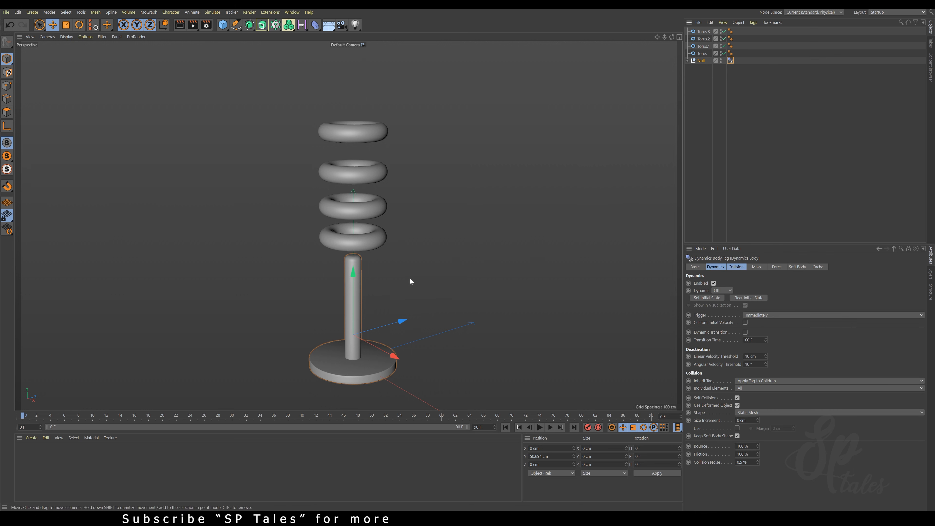
Step: Add a Soft Body tag to the lowest torus and set its shape conservation stiffness to 100
{"action": "left_click", "coordinate": [378, 246]}
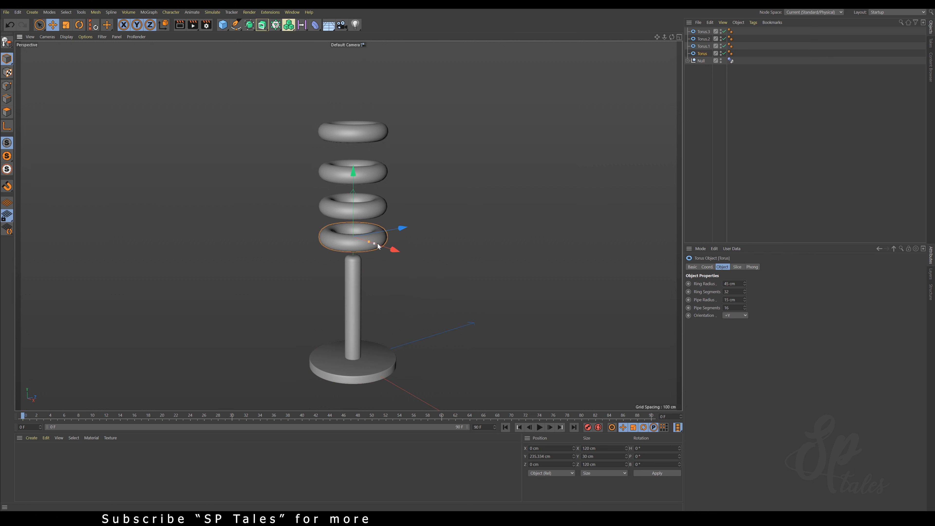
{"action": "right_click", "coordinate": [702, 55]}
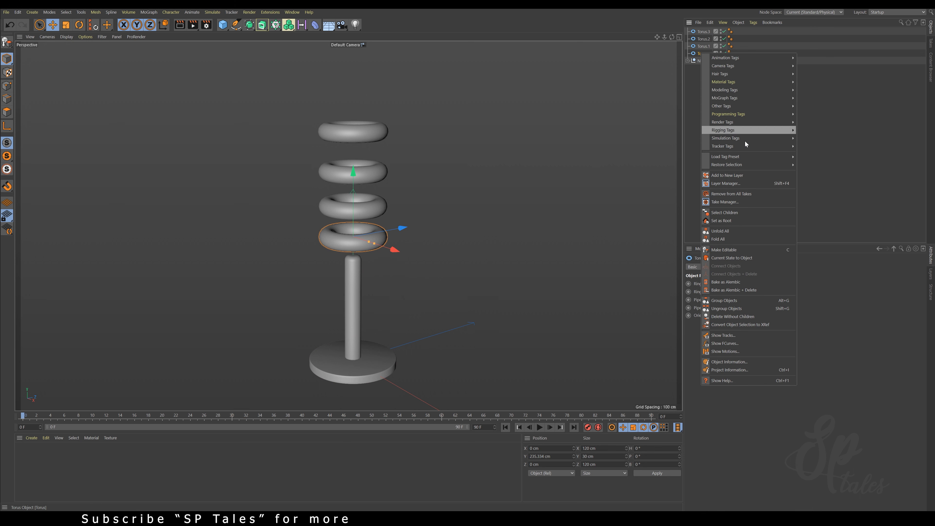
{"action": "mouse_move", "coordinate": [735, 141]}
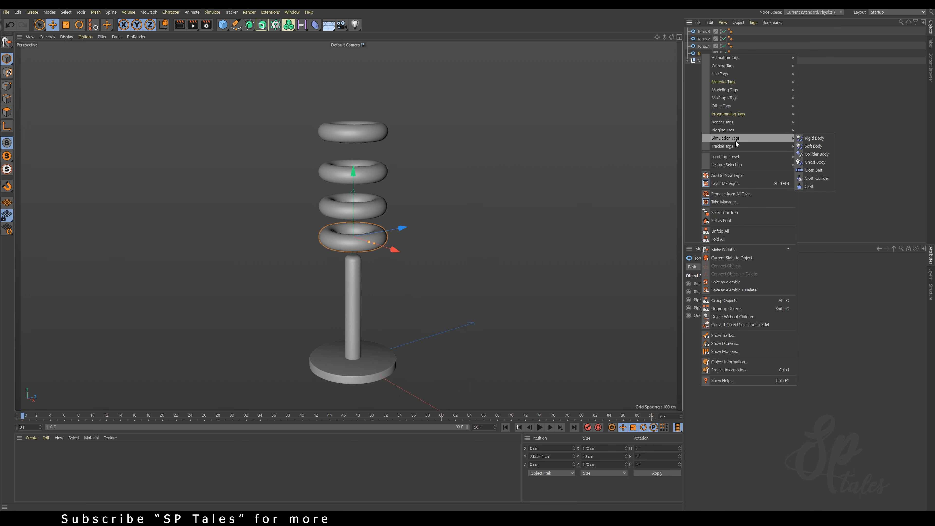
{"action": "left_click", "coordinate": [810, 147]}
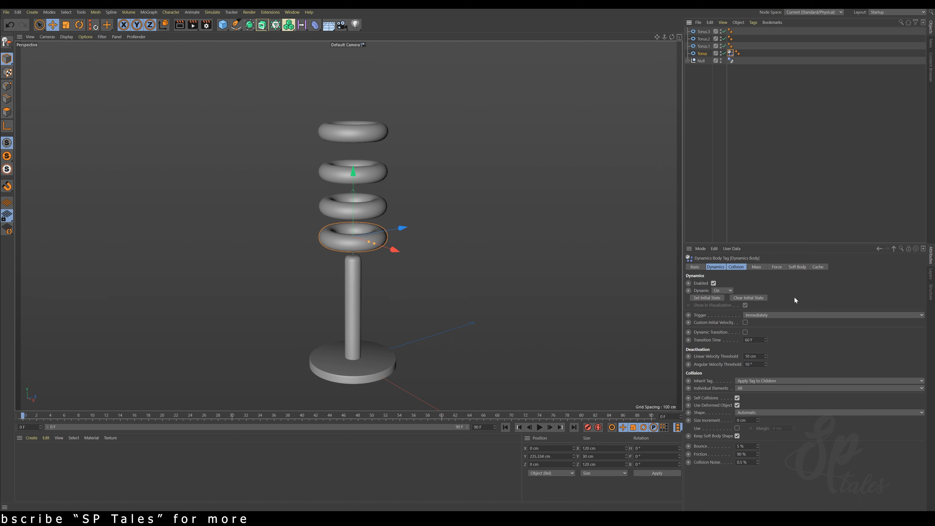
{"action": "left_click", "coordinate": [797, 267]}
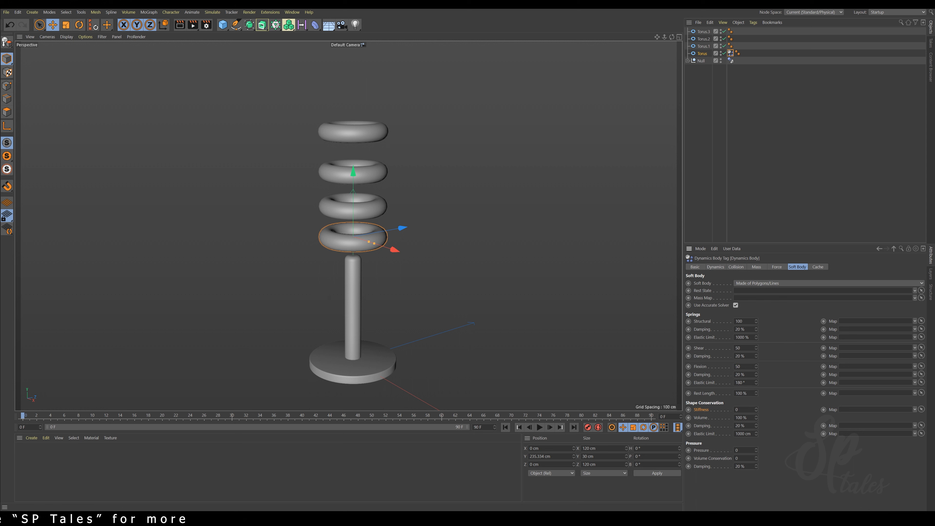
{"action": "left_click_drag", "start_coordinate": [741, 410], "coordinate": [704, 405]}
{"action": "type", "text": "100"}
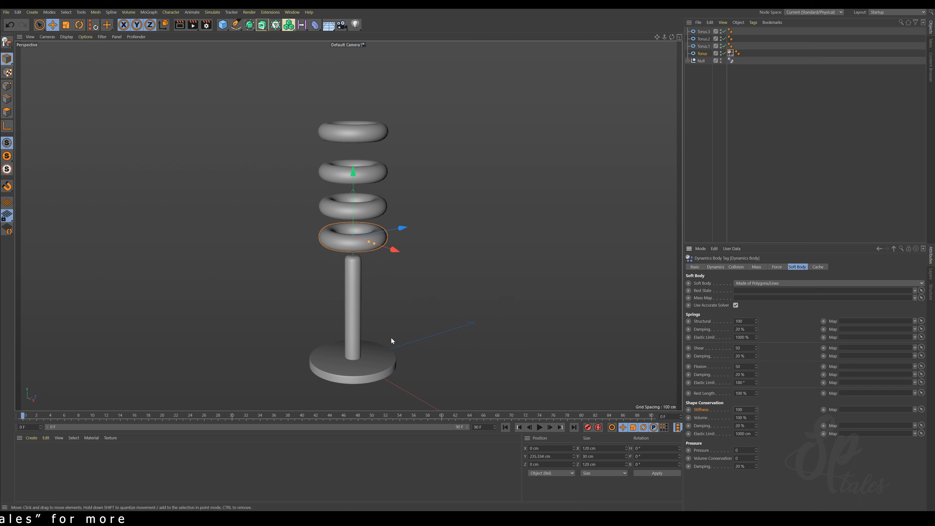
Step: Play the simulation to check how the lowest torus drops around the pole, and return to the start frame
{"action": "middle_click_drag", "start_coordinate": [391, 338], "coordinate": [400, 308], "text": "alt"}
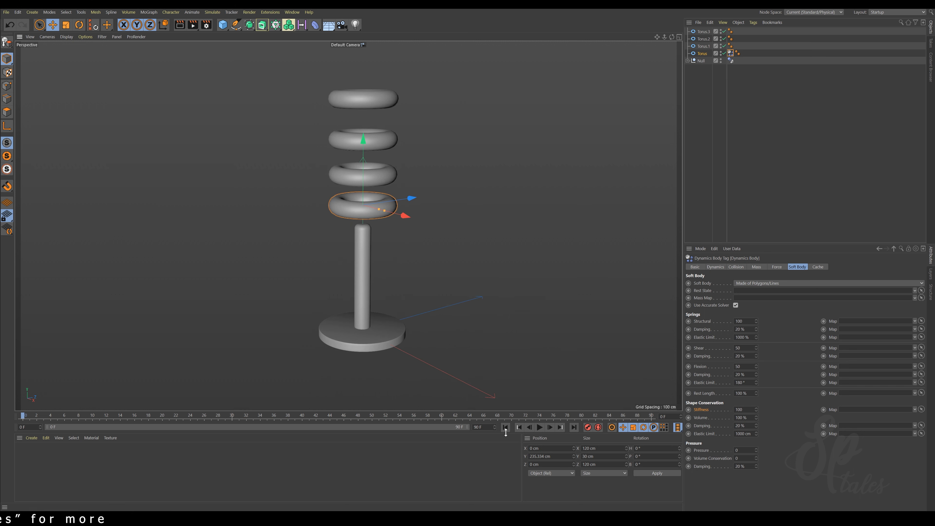
{"action": "left_click", "coordinate": [539, 427]}
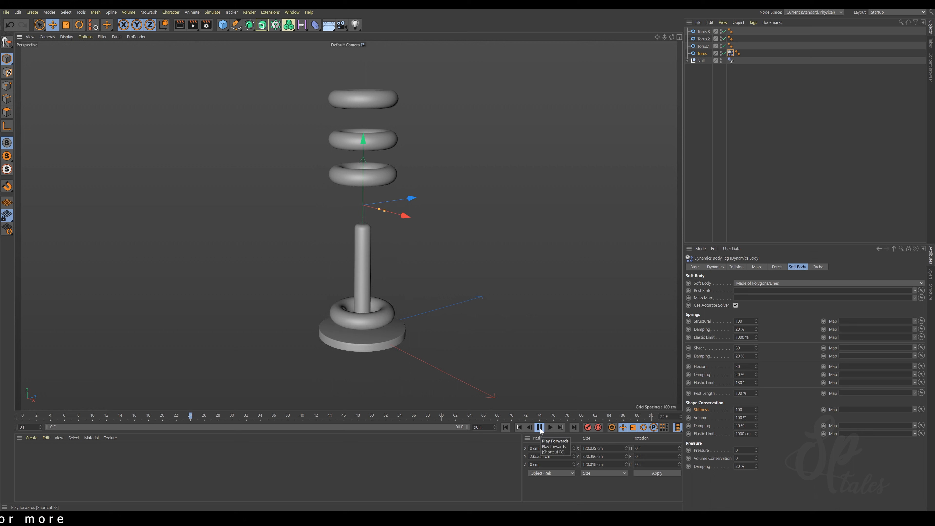
{"action": "left_click", "coordinate": [539, 428]}
{"action": "left_click", "coordinate": [505, 427]}
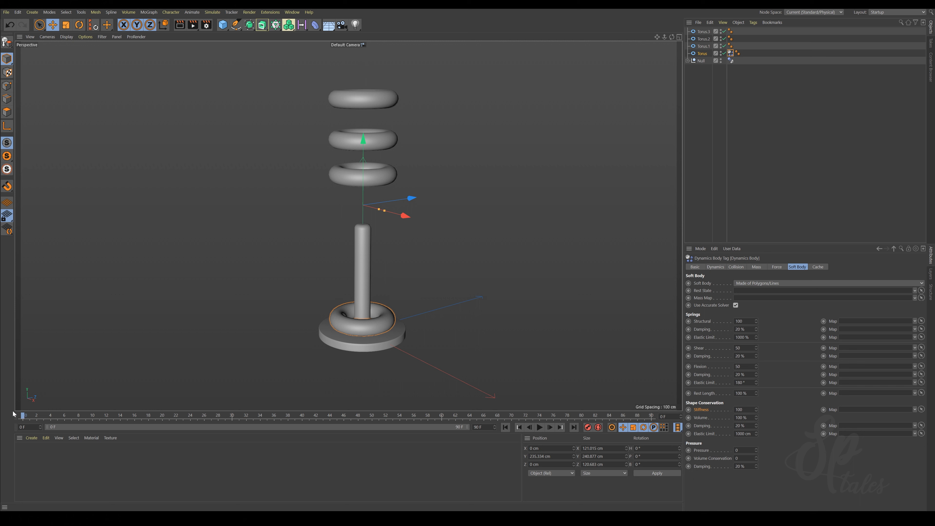
Step: Copy the lowest torus's soft body tag to the other three torus objects
{"action": "left_click", "coordinate": [768, 81]}
{"action": "left_click", "coordinate": [730, 53]}
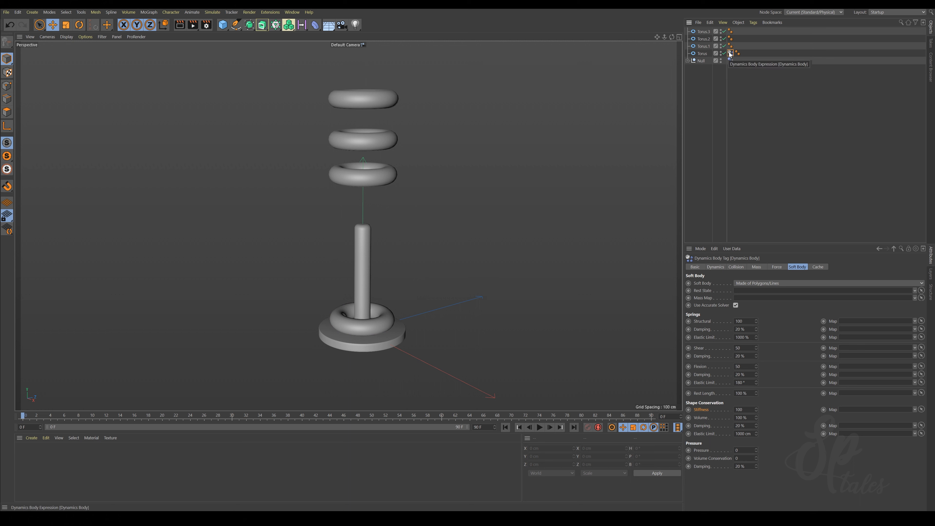
{"action": "left_click_drag", "start_coordinate": [731, 54], "coordinate": [732, 47], "text": "ctrl"}
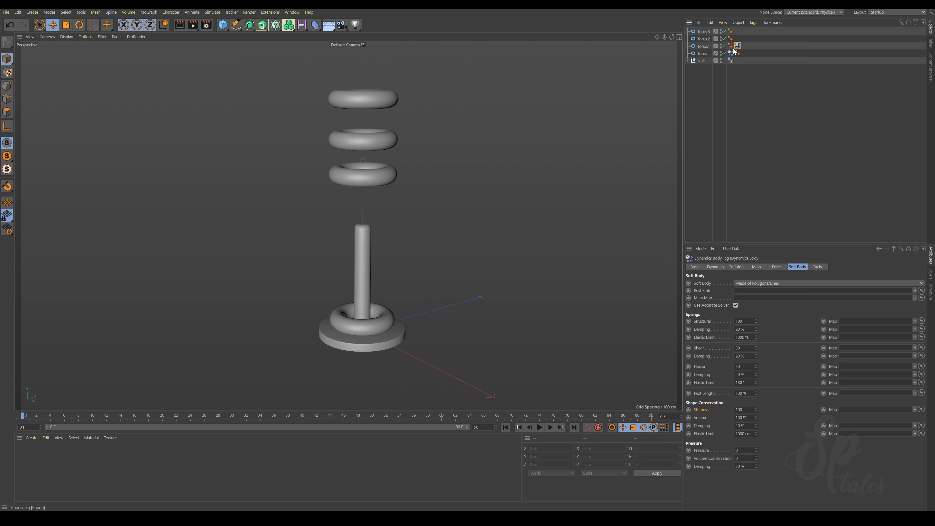
{"action": "mouse_move", "coordinate": [738, 46]}
{"action": "left_mouse_down", "text": "ctrl"}
{"action": "mouse_move", "coordinate": [737, 32]}
{"action": "mouse_move", "coordinate": [746, 54]}
{"action": "left_mouse_up", "text": "ctrl"}
{"action": "left_click", "coordinate": [730, 53]}
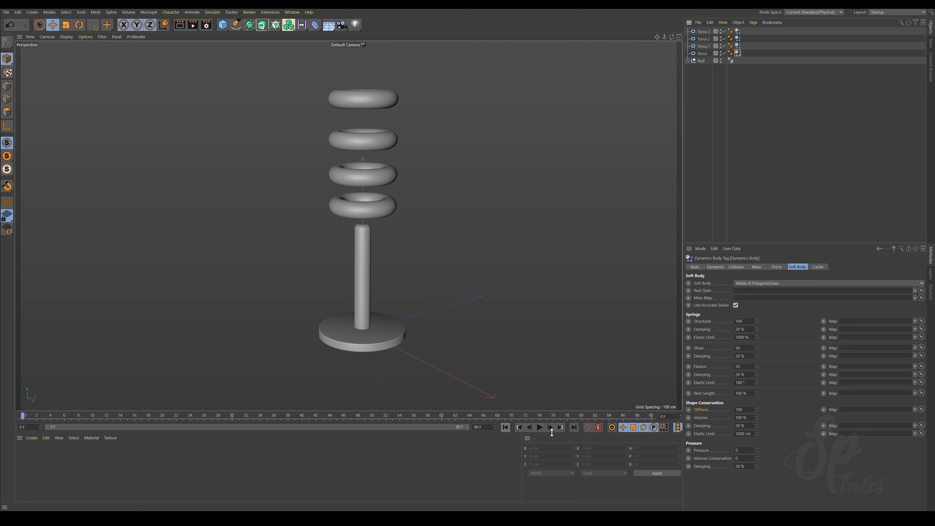
Step: Play the simulation with all four soft body rings and reset the timeline to frame 0
{"action": "left_click", "coordinate": [540, 427]}
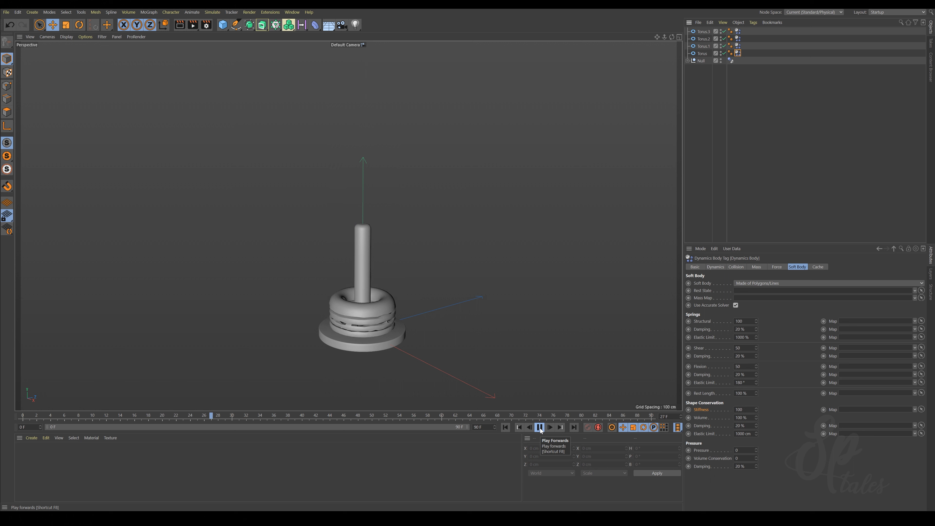
{"action": "left_click", "coordinate": [539, 427]}
{"action": "left_click", "coordinate": [506, 427]}
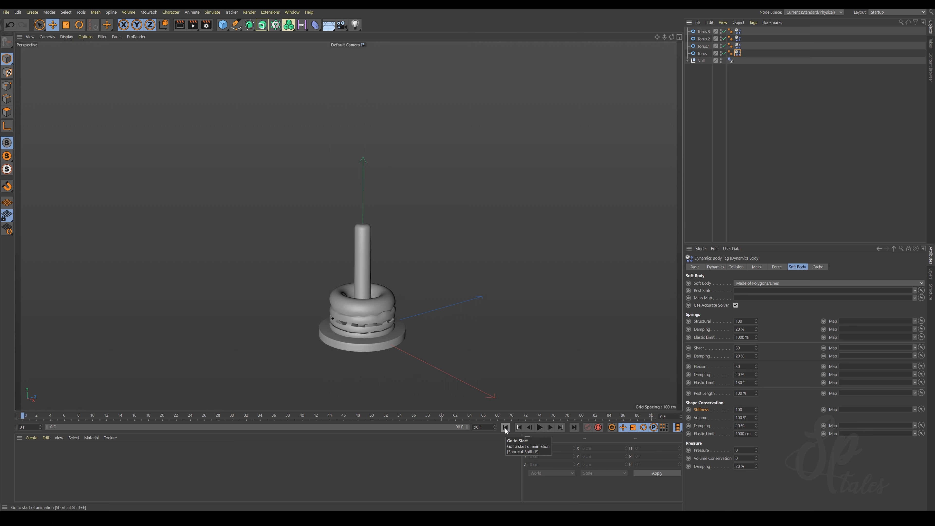
{"action": "left_click", "coordinate": [788, 109]}
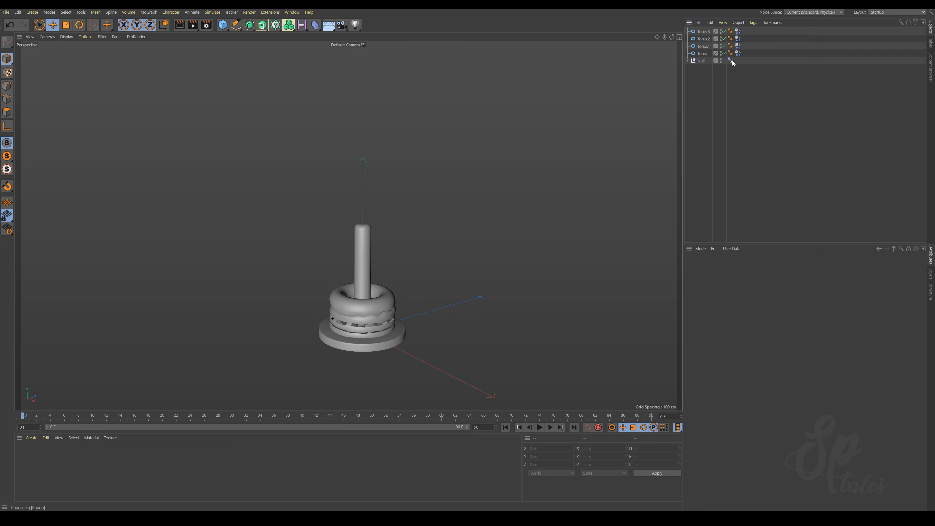
{"action": "left_click", "coordinate": [738, 53]}
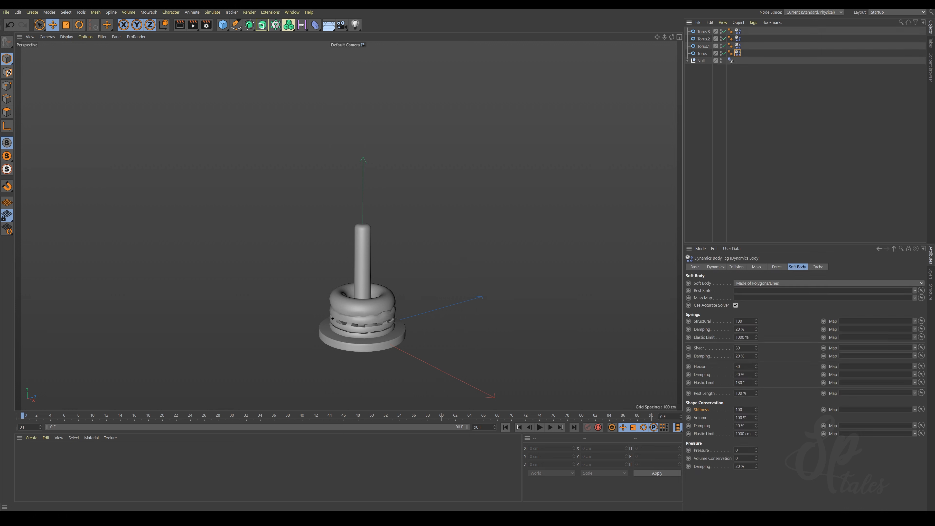
{"action": "left_click", "coordinate": [39, 416]}
{"action": "left_click_drag", "start_coordinate": [39, 417], "coordinate": [23, 417]}
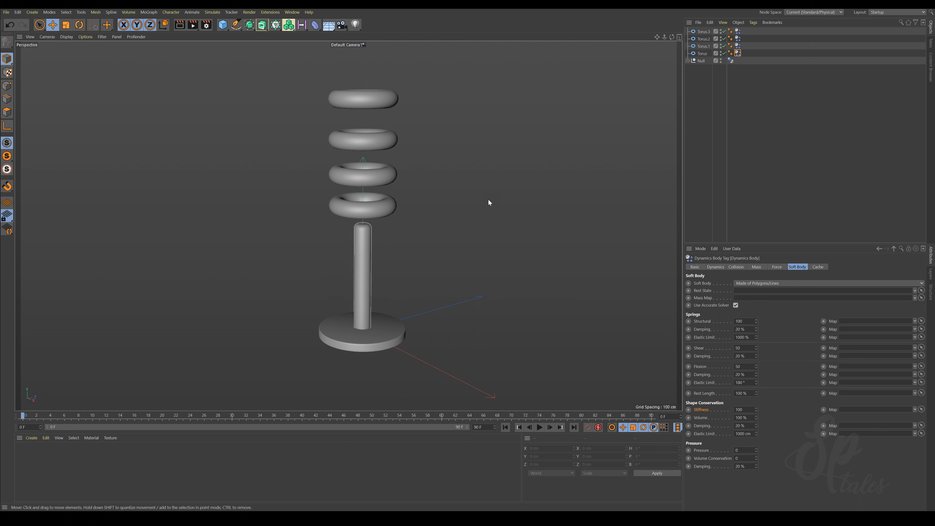
Step: Open the Dynamics settings of the lowest torus's soft body tag and go to frame 5
{"action": "left_click", "coordinate": [703, 47]}
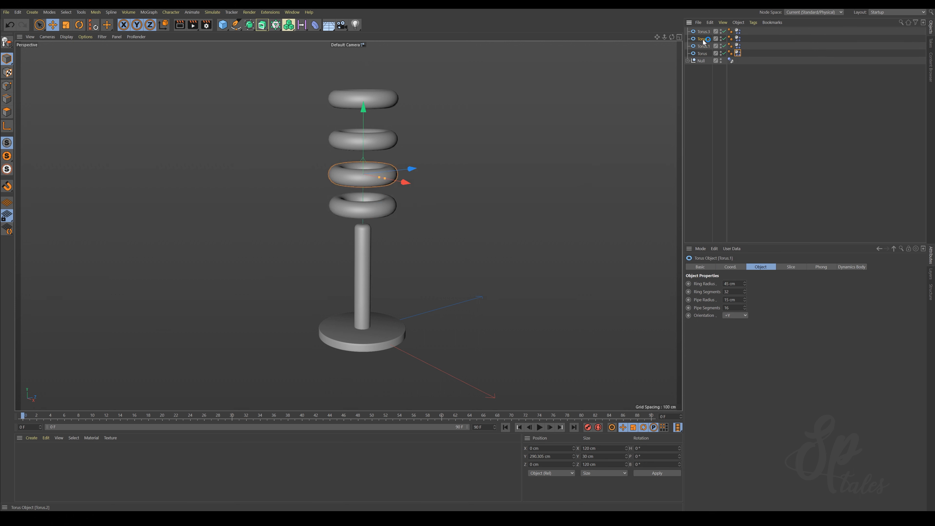
{"action": "left_click", "coordinate": [703, 32]}
{"action": "left_click", "coordinate": [783, 94]}
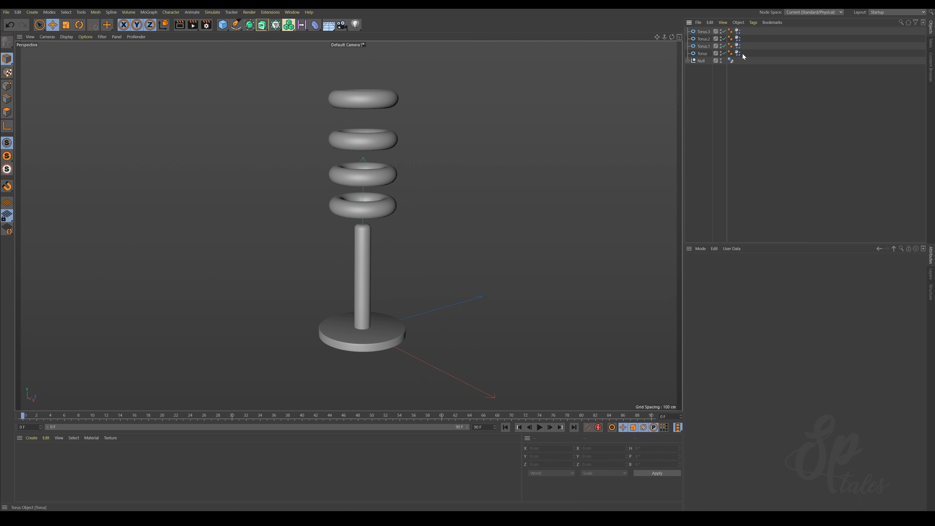
{"action": "left_click", "coordinate": [738, 53]}
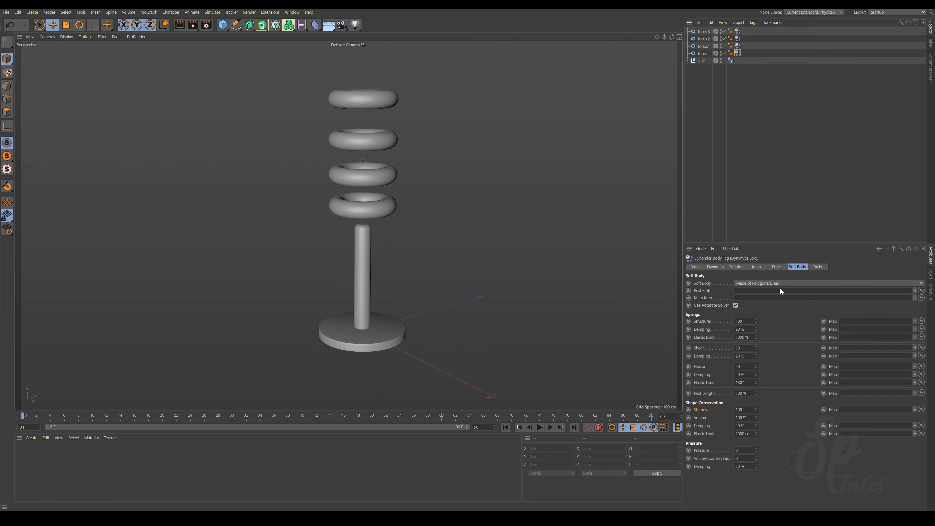
{"action": "left_click", "coordinate": [715, 267]}
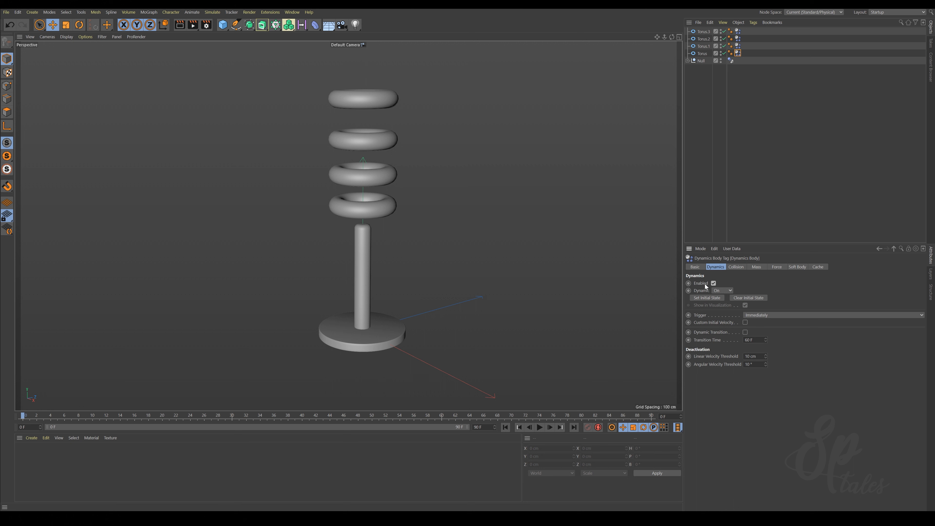
{"action": "left_click", "coordinate": [701, 284]}
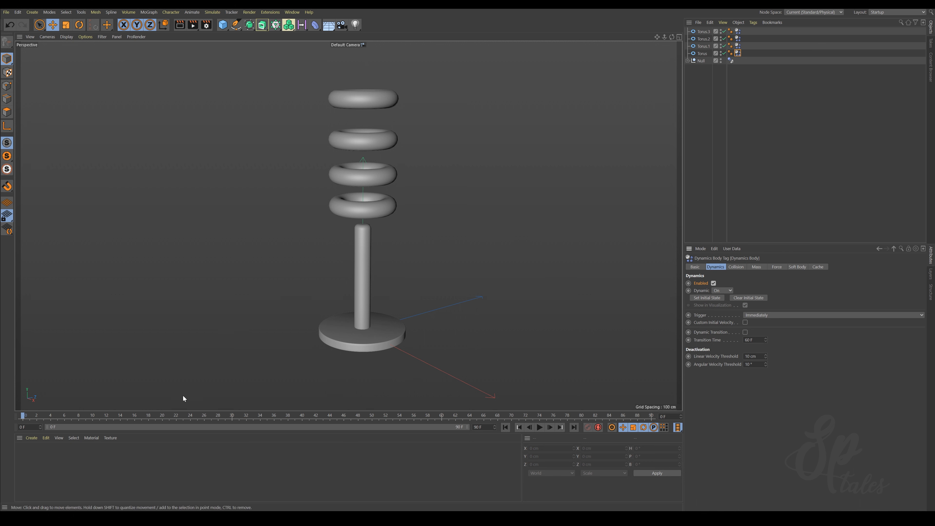
{"action": "left_click", "coordinate": [57, 417]}
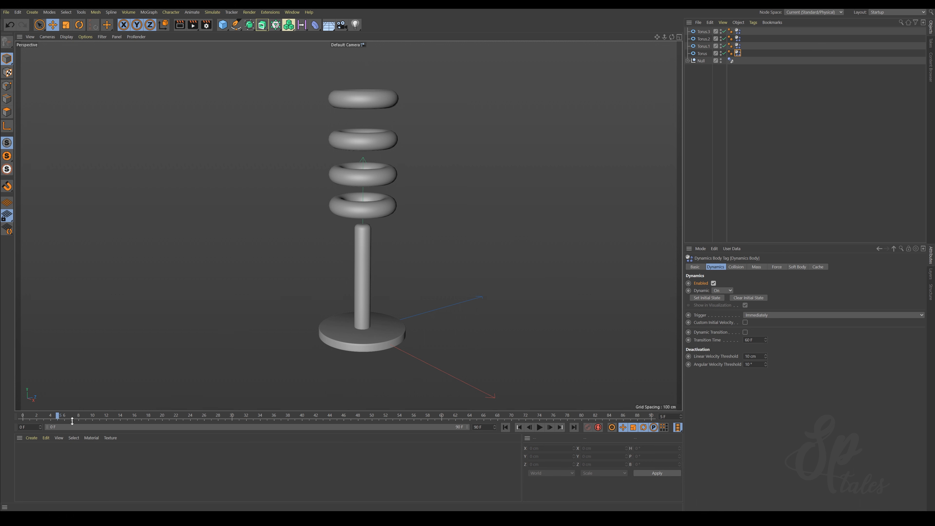
Step: Try to keyframe the lowest torus's dynamics Enabled option as off at frame 5, and undo it
{"action": "left_click", "coordinate": [713, 283]}
{"action": "left_click", "coordinate": [688, 283], "text": "ctrl"}
{"action": "key", "text": "ctrl+z"}
{"action": "key", "text": "ctrl+z"}
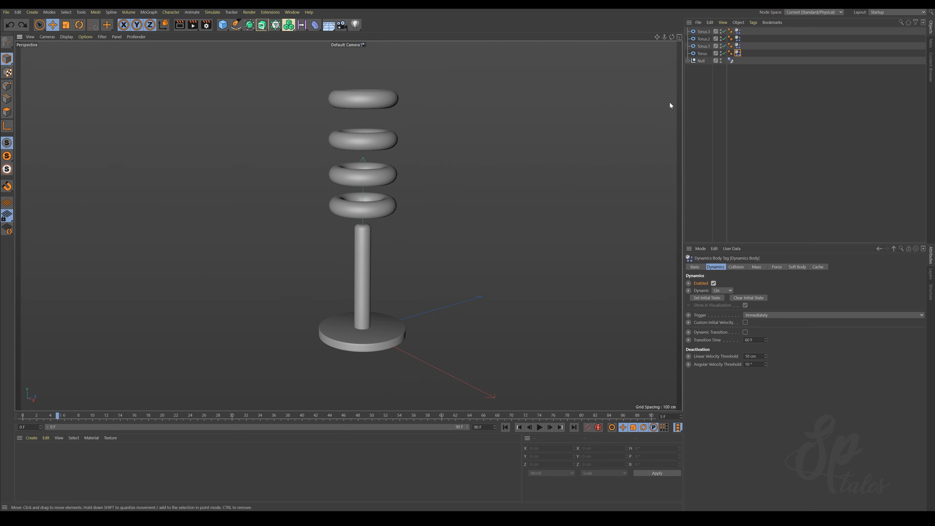
Step: Keyframe the Enabled option of all four torus dynamics tags as off at frame 4 and on at frame 5
{"action": "left_click_drag", "start_coordinate": [751, 29], "coordinate": [752, 70]}
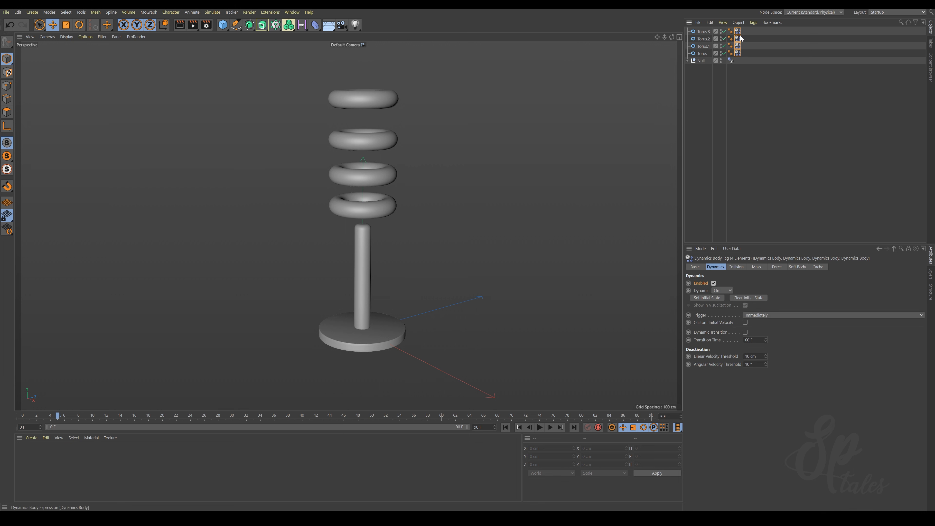
{"action": "left_click", "coordinate": [688, 283], "text": "ctrl"}
{"action": "left_click_drag", "start_coordinate": [54, 417], "coordinate": [53, 417]}
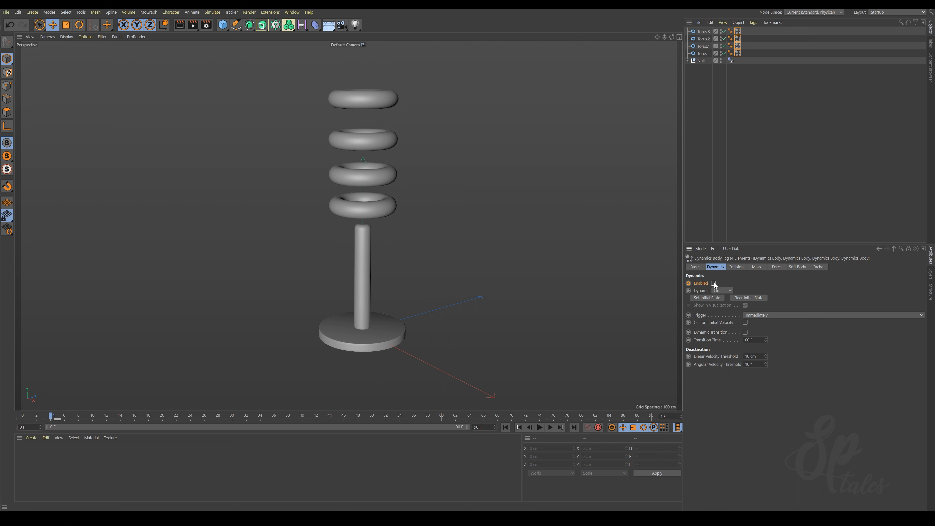
{"action": "left_click", "coordinate": [688, 282]}
{"action": "left_click_drag", "start_coordinate": [61, 418], "coordinate": [57, 417]}
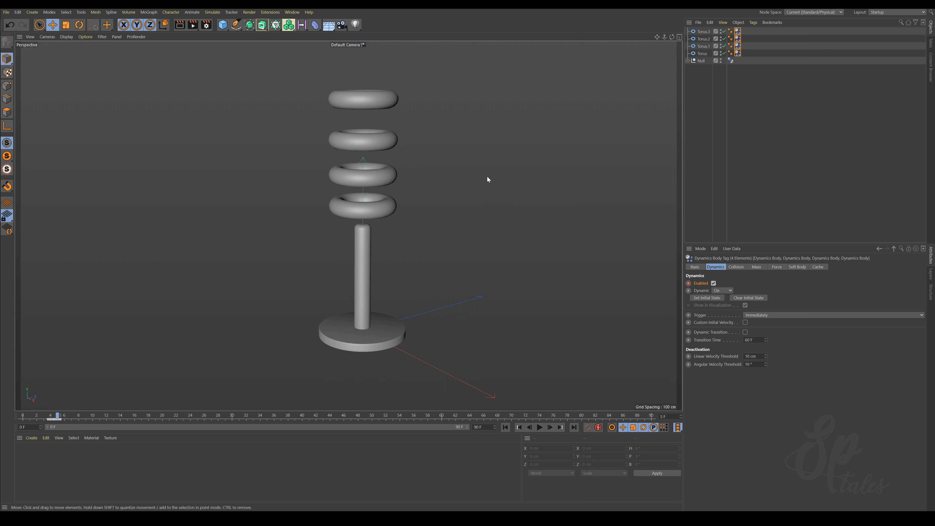
Step: Move the two Enabled keyframes of the second-lowest torus's dynamics tag to about frames 11 and 12
{"action": "left_click", "coordinate": [389, 204]}
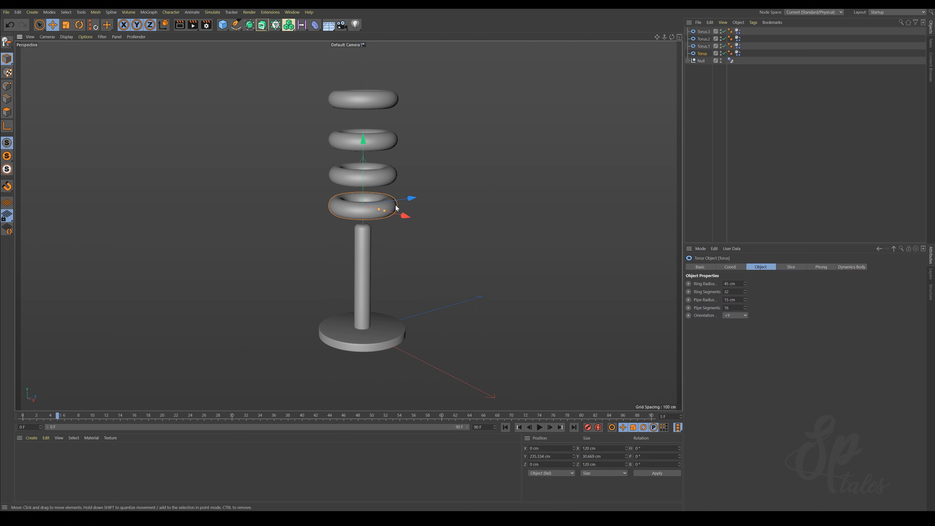
{"action": "left_click", "coordinate": [385, 181]}
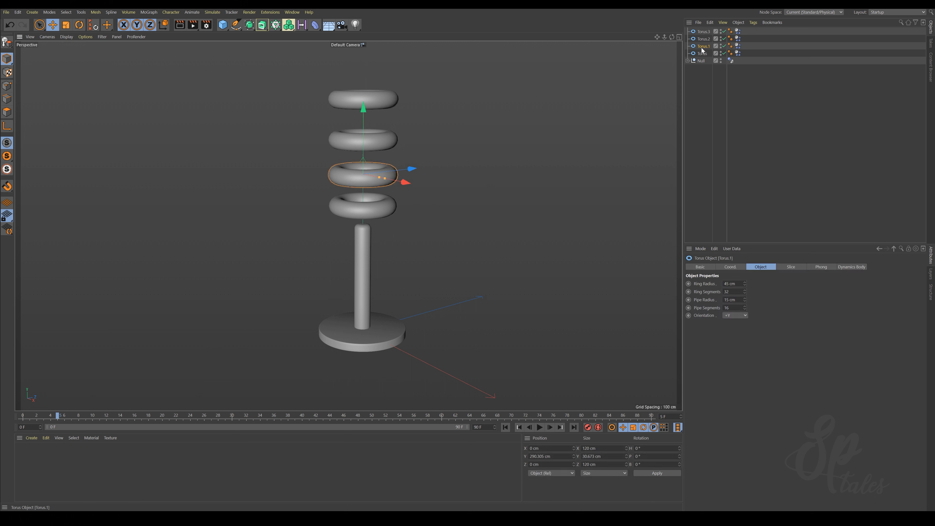
{"action": "left_click", "coordinate": [738, 46]}
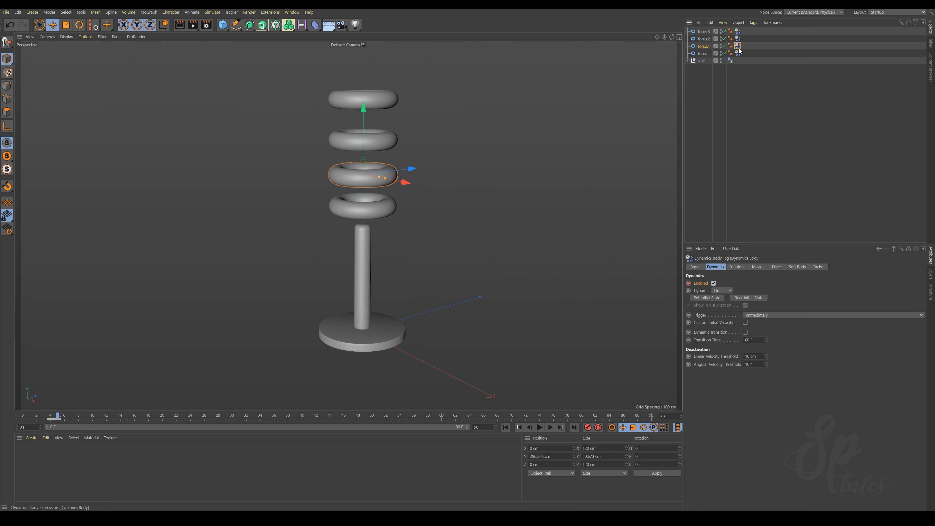
{"action": "left_click", "coordinate": [738, 48]}
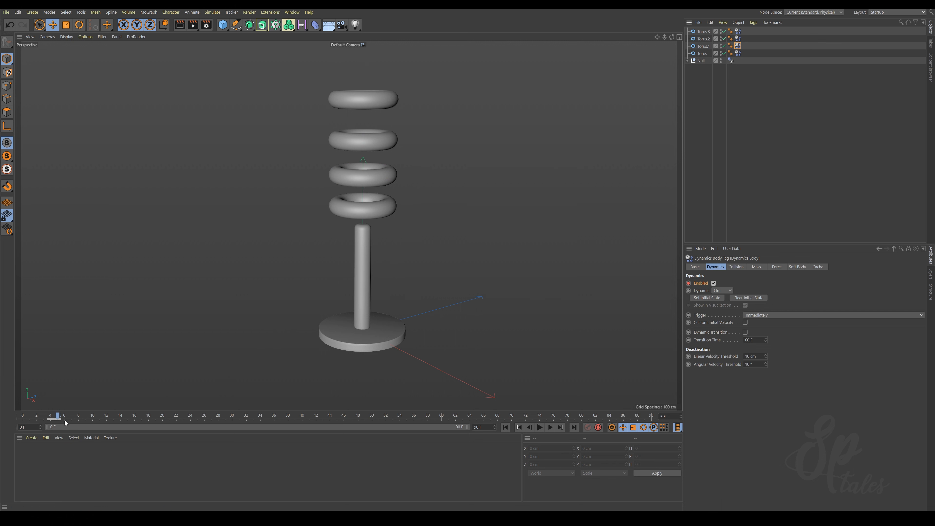
{"action": "left_click_drag", "start_coordinate": [71, 419], "coordinate": [39, 420]}
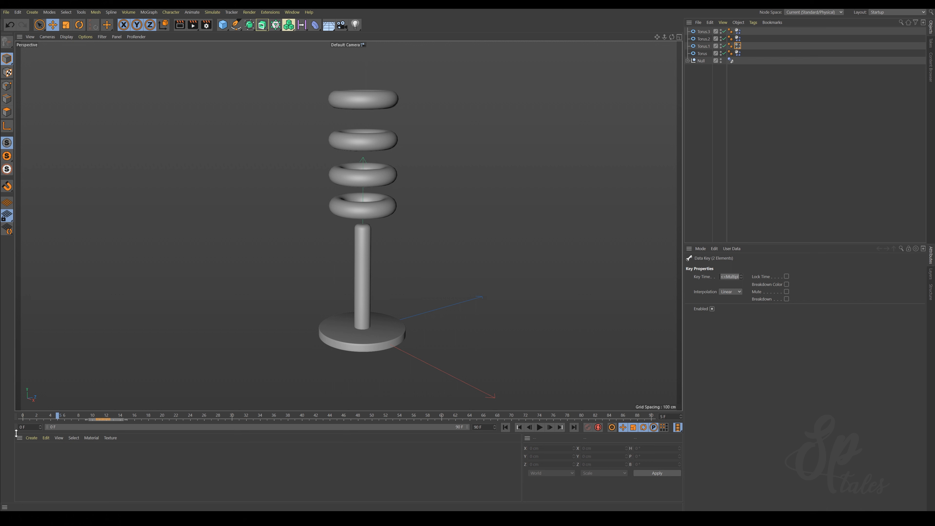
Step: Move the Enabled keyframe pairs of Torus.2 to about frames 18 and 19 and of Torus.3 to about frames 29 and 30
{"action": "left_click", "coordinate": [738, 39]}
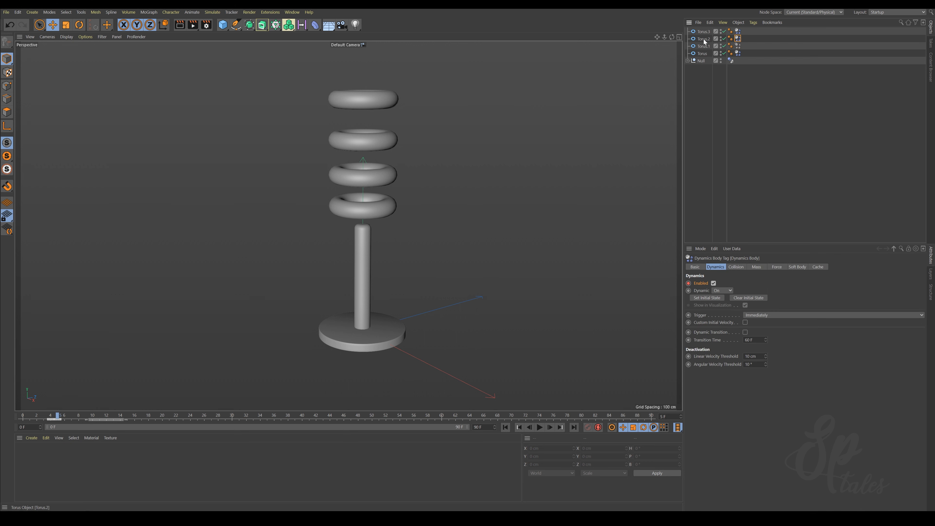
{"action": "left_click_drag", "start_coordinate": [42, 420], "coordinate": [74, 421]}
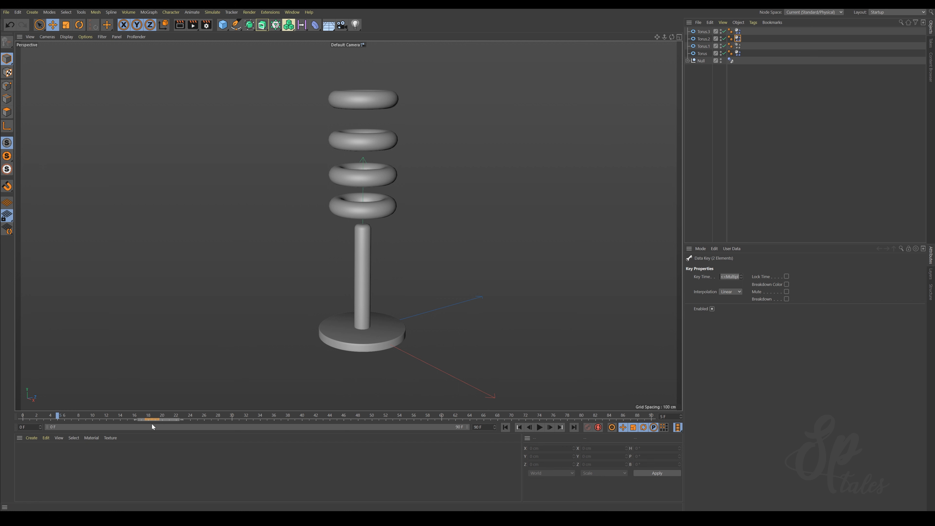
{"action": "left_click", "coordinate": [738, 32]}
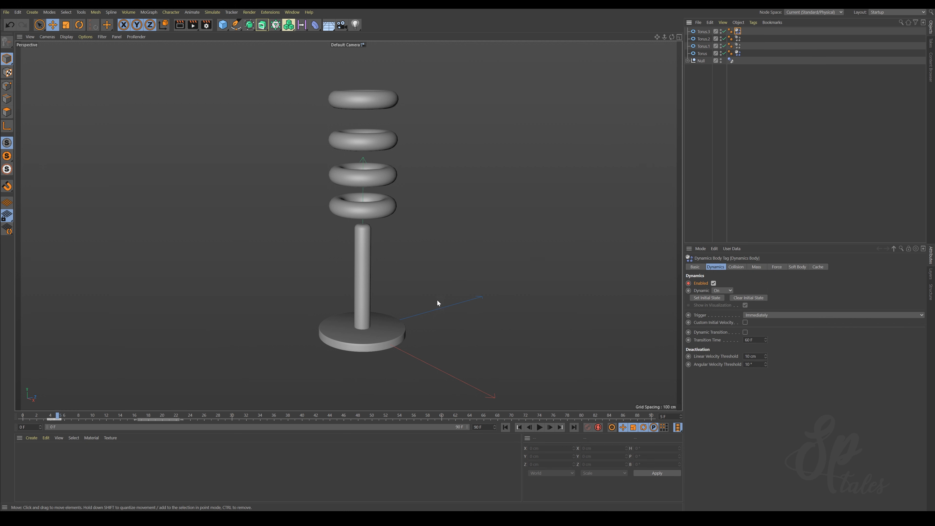
{"action": "left_click_drag", "start_coordinate": [40, 420], "coordinate": [65, 422]}
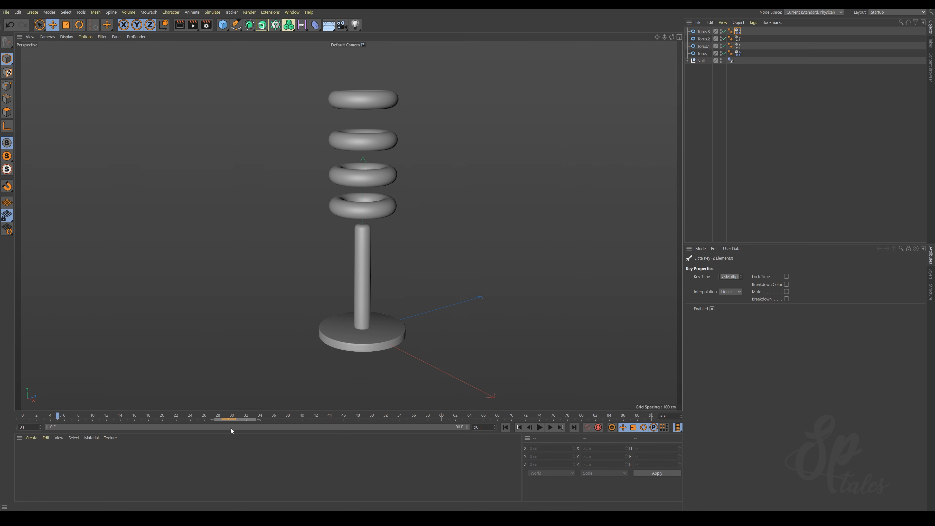
Step: Play the ring drop simulation from the start, stop it and return to frame 0
{"action": "left_click", "coordinate": [505, 428]}
{"action": "left_click", "coordinate": [539, 427]}
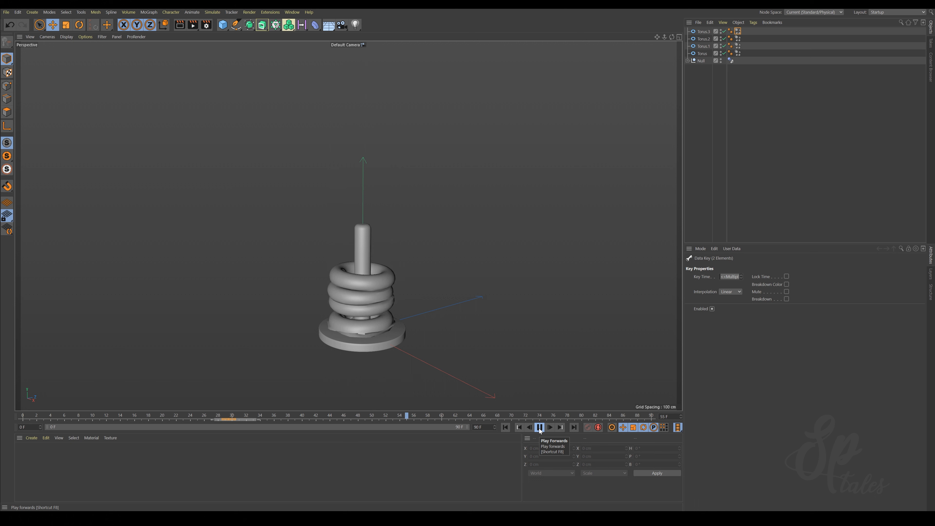
{"action": "left_click", "coordinate": [539, 427]}
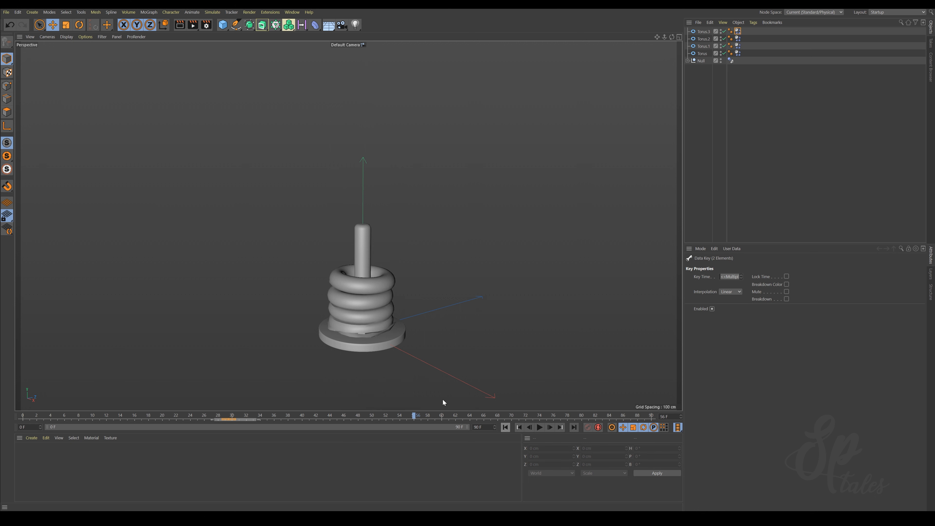
{"action": "left_click", "coordinate": [506, 428]}
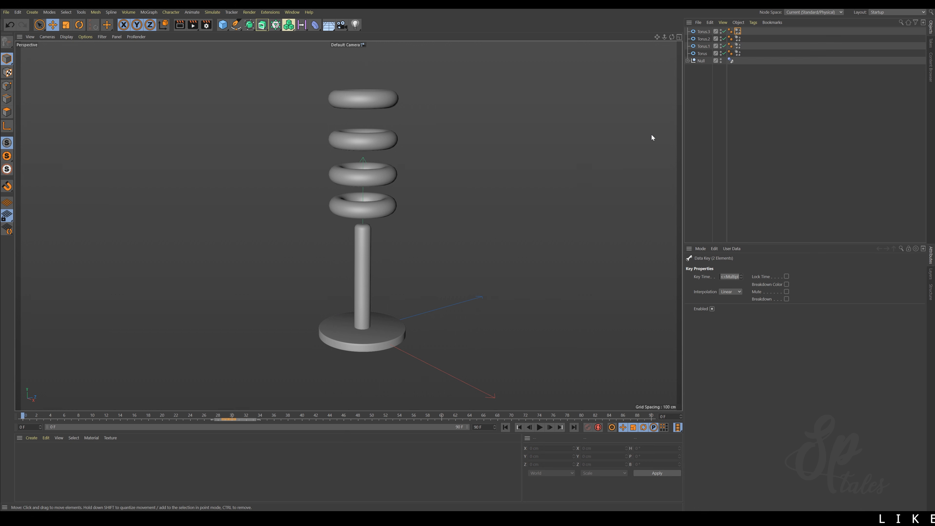
Step: Set the project's expert dynamics Steps per Frame and Maximum Solver Iterations per Step to 20
{"action": "key", "text": "ctrl+d"}
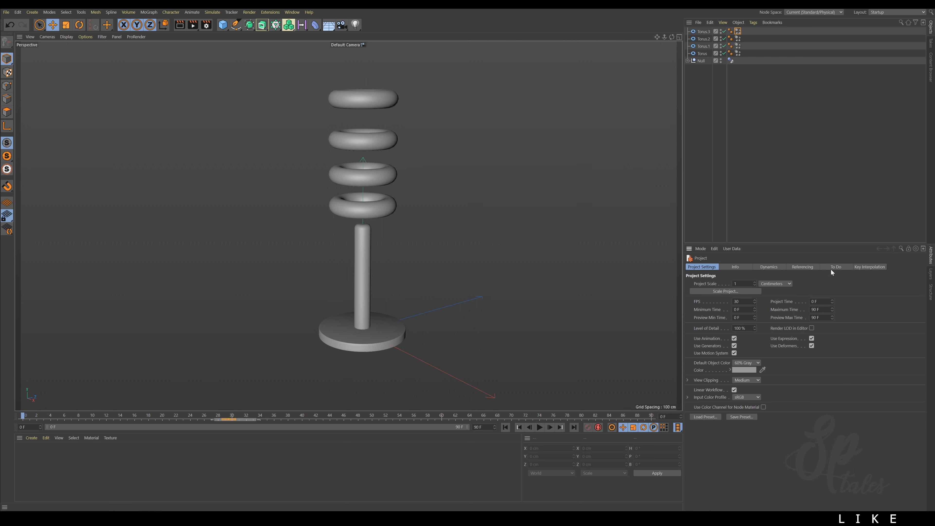
{"action": "left_click", "coordinate": [769, 267]}
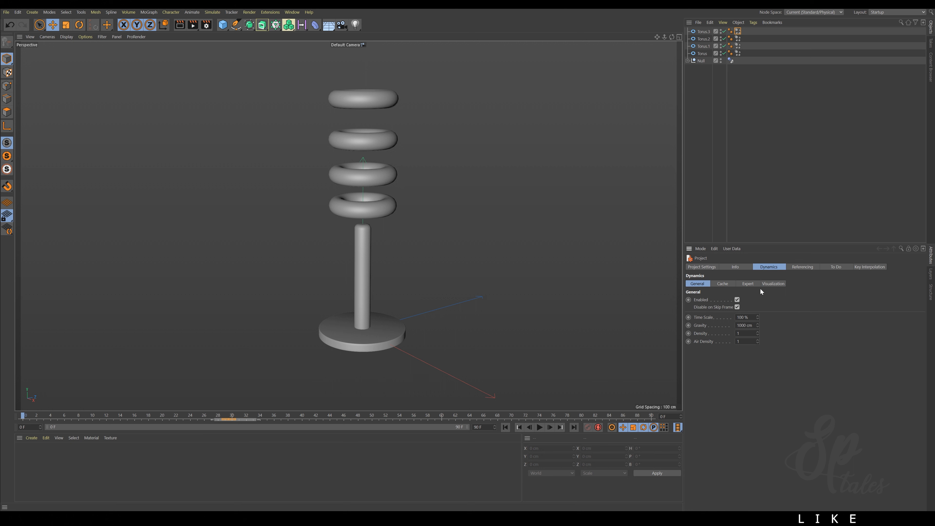
{"action": "left_click", "coordinate": [774, 284]}
{"action": "left_click", "coordinate": [747, 284]}
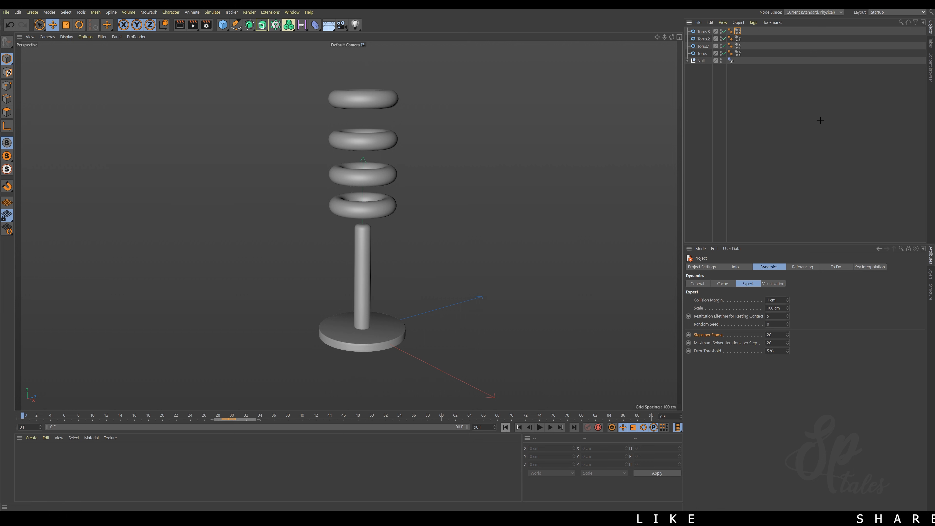
Step: Extend the timeline and its preview range to 200 frames and bake all dynamics from the lowest torus's dynamics tag
{"action": "left_click", "coordinate": [737, 53]}
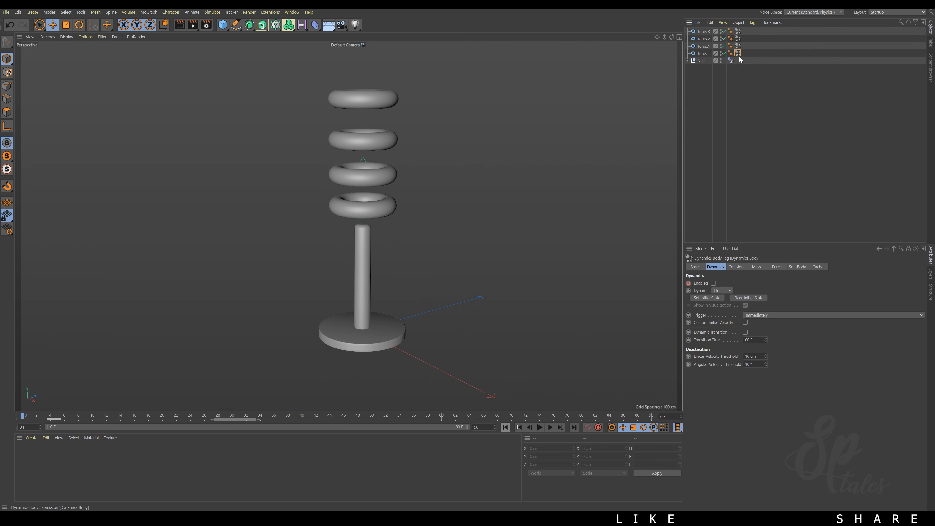
{"action": "left_click", "coordinate": [824, 266]}
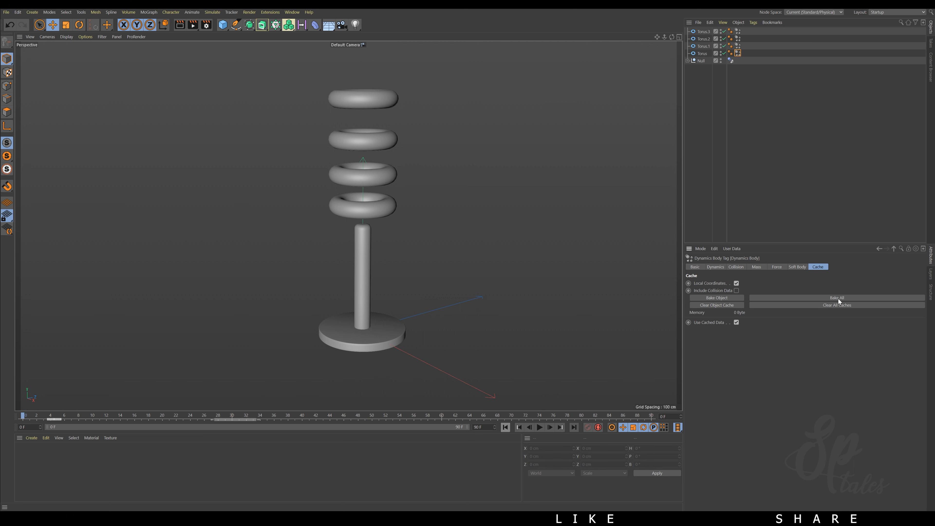
{"action": "left_click_drag", "start_coordinate": [483, 427], "coordinate": [436, 426]}
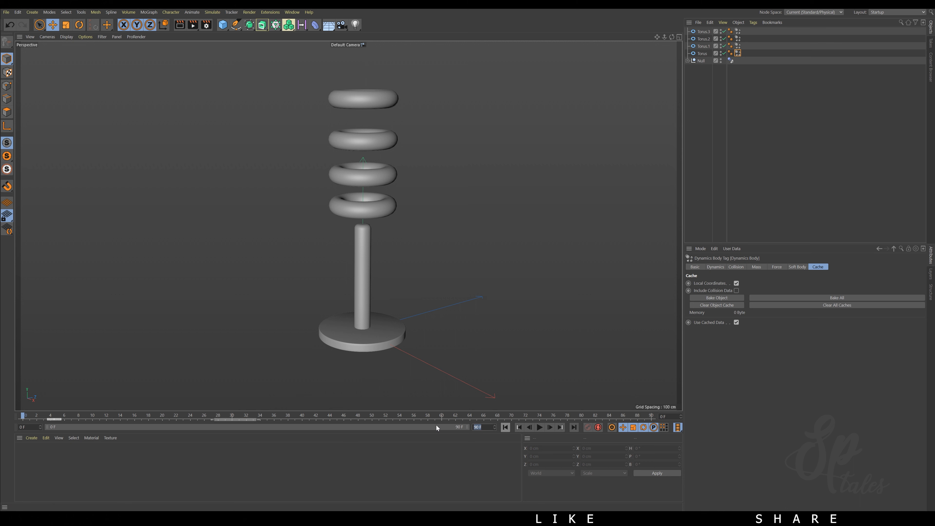
{"action": "type", "text": "200"}
{"action": "key", "text": "Return"}
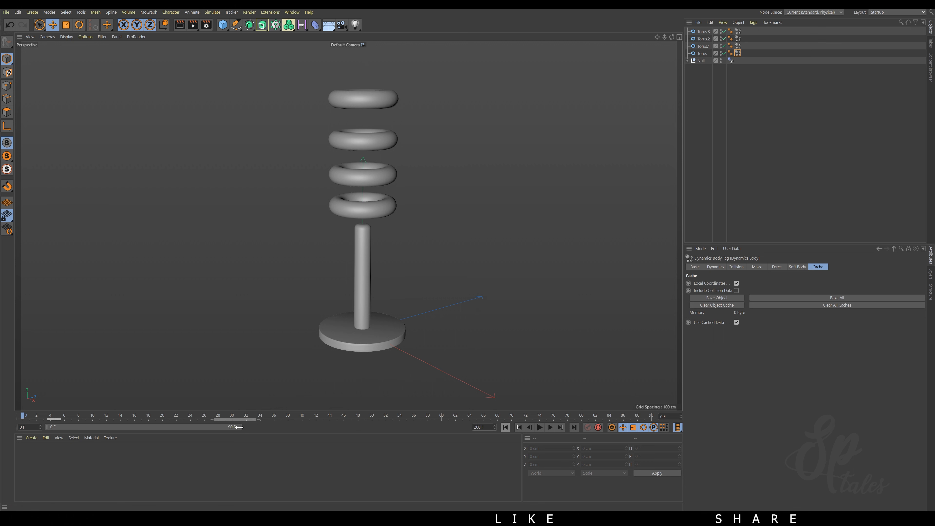
{"action": "left_click_drag", "start_coordinate": [240, 427], "coordinate": [473, 435]}
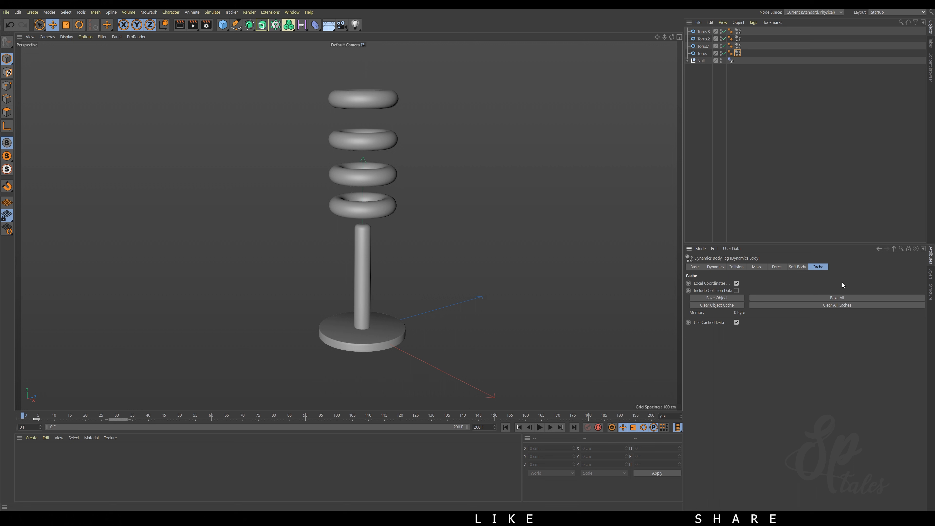
{"action": "left_click", "coordinate": [835, 298]}
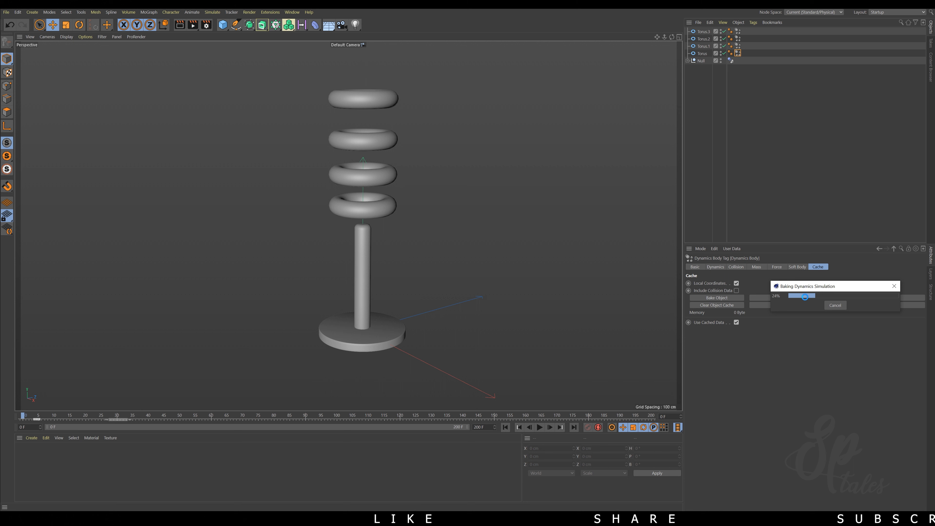
Step: Play the baked simulation from the start, stop it and return to frame 0
{"action": "mouse_move", "coordinate": [316, 518]}
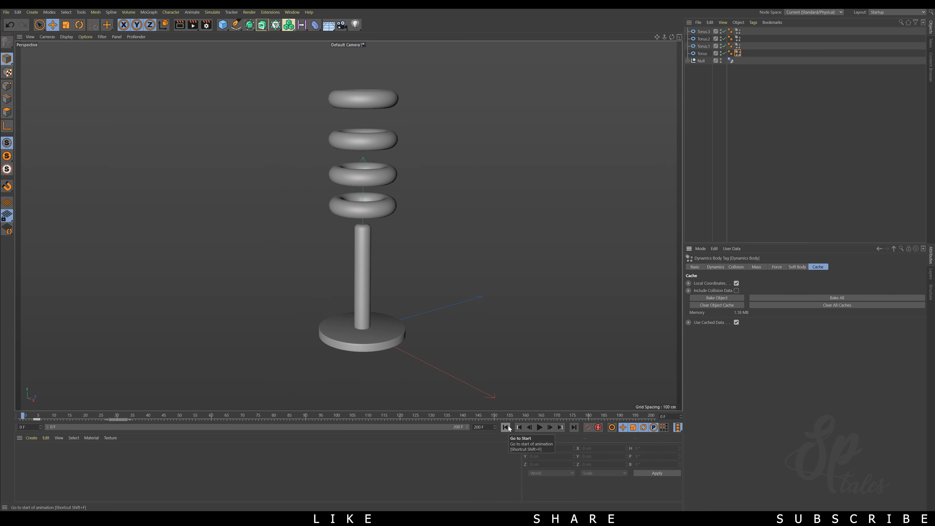
{"action": "left_click", "coordinate": [540, 426]}
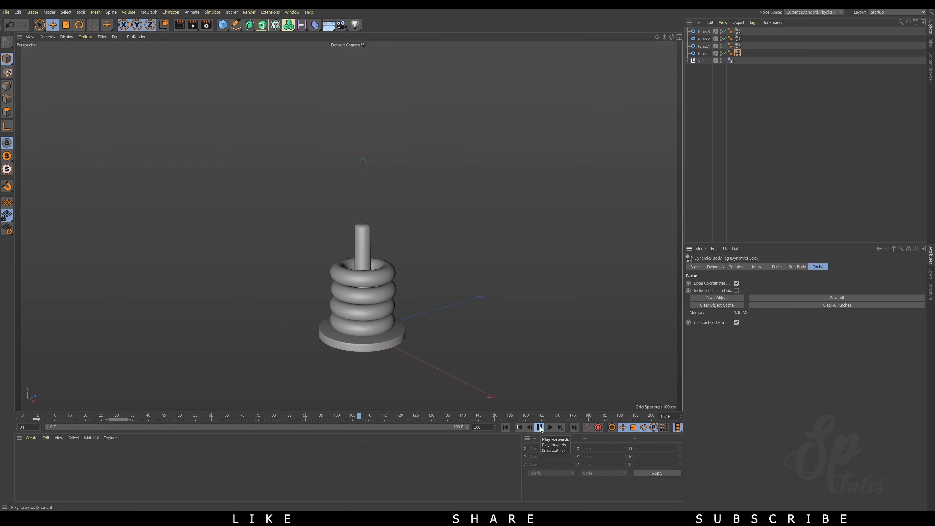
{"action": "left_click", "coordinate": [539, 427]}
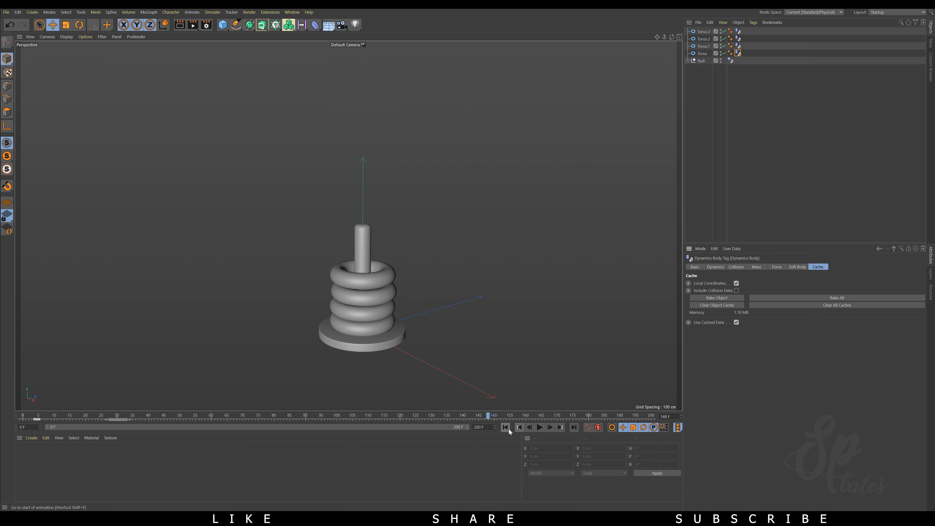
{"action": "left_click", "coordinate": [518, 427]}
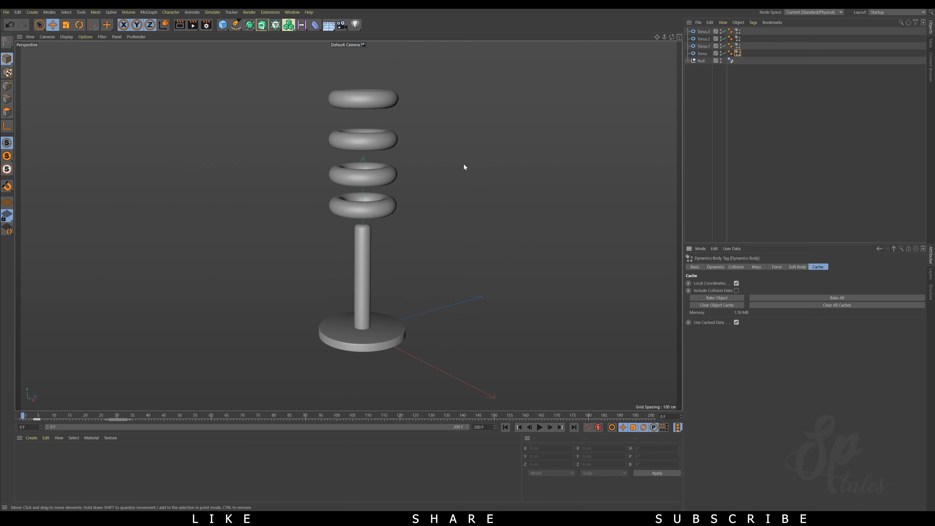
Step: Add a camera, look through it and frame the pole and stacked rings closely from above
{"action": "left_click", "coordinate": [342, 24]}
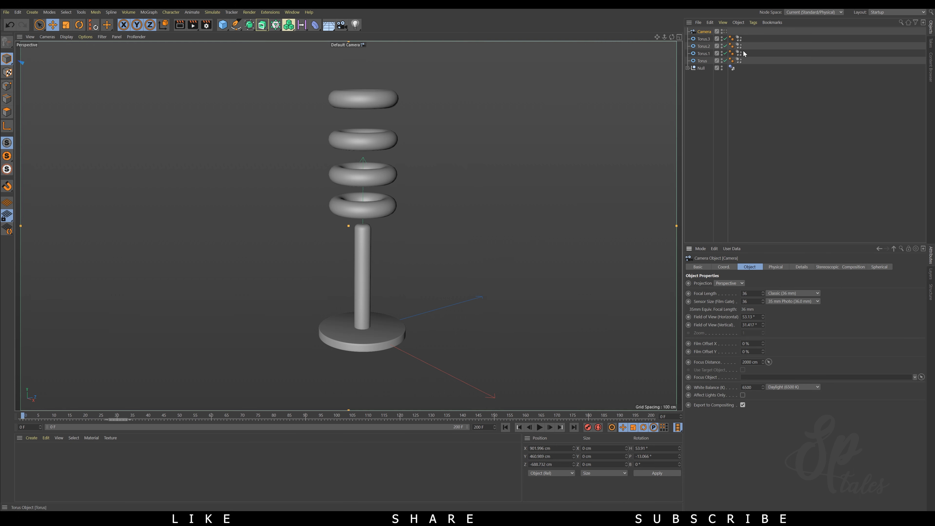
{"action": "left_click", "coordinate": [725, 31]}
{"action": "left_click_drag", "start_coordinate": [538, 263], "coordinate": [212, 417], "text": "alt"}
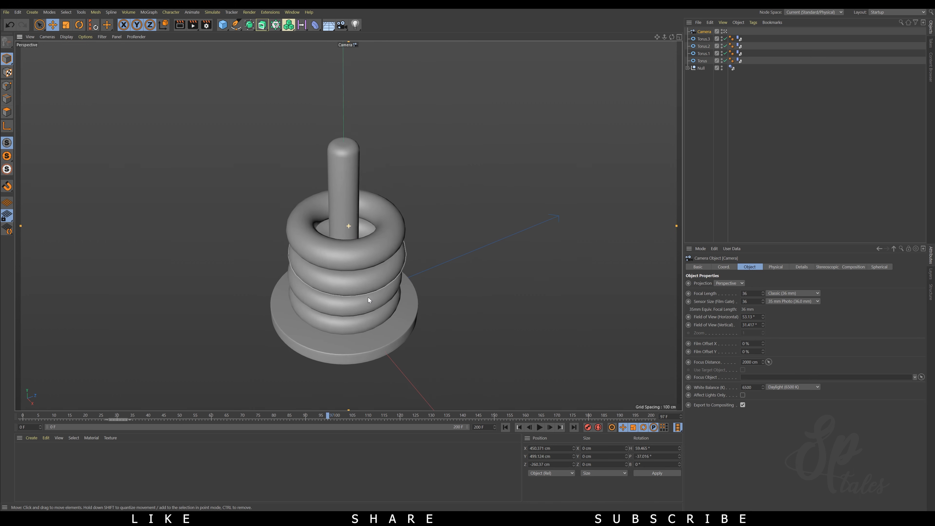
{"action": "middle_click_drag", "start_coordinate": [368, 277], "coordinate": [371, 278], "text": "alt"}
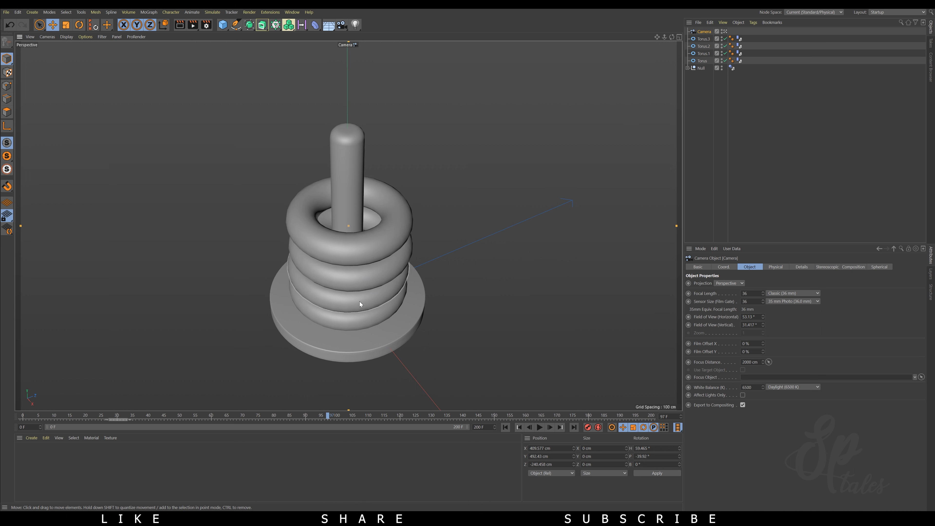
{"action": "scroll", "coordinate": [415, 253], "scroll_direction": "down", "scroll_amount": 3}
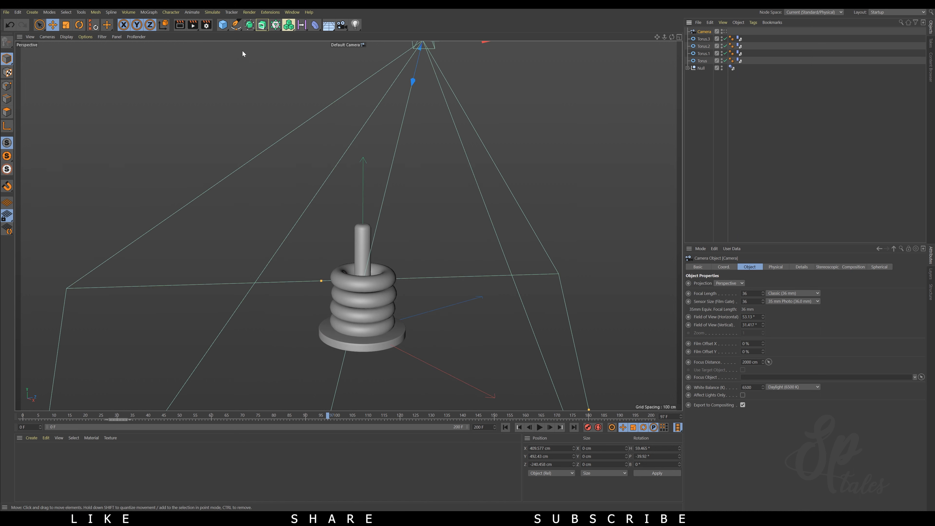
Step: Add a floor plane and scale it uniformly to about 1823 cm in width and depth
{"action": "left_click", "coordinate": [223, 25]}
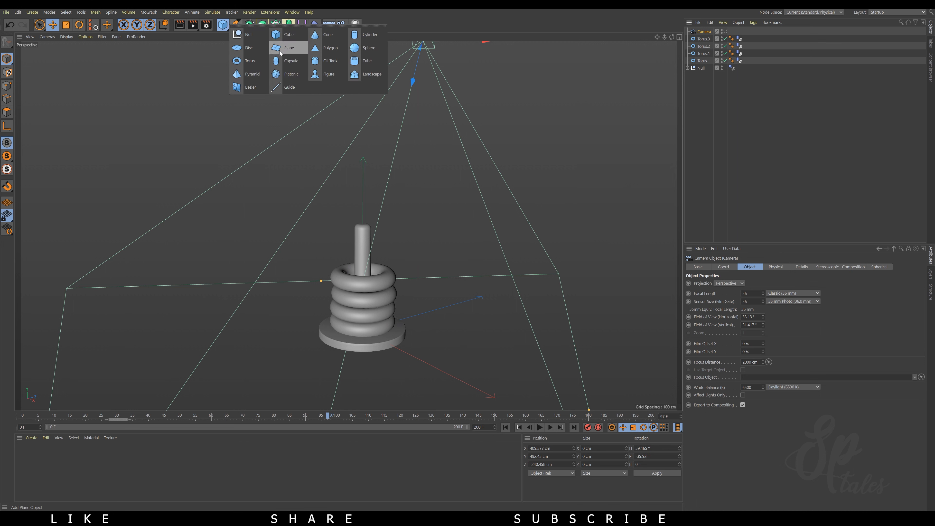
{"action": "left_click", "coordinate": [289, 48]}
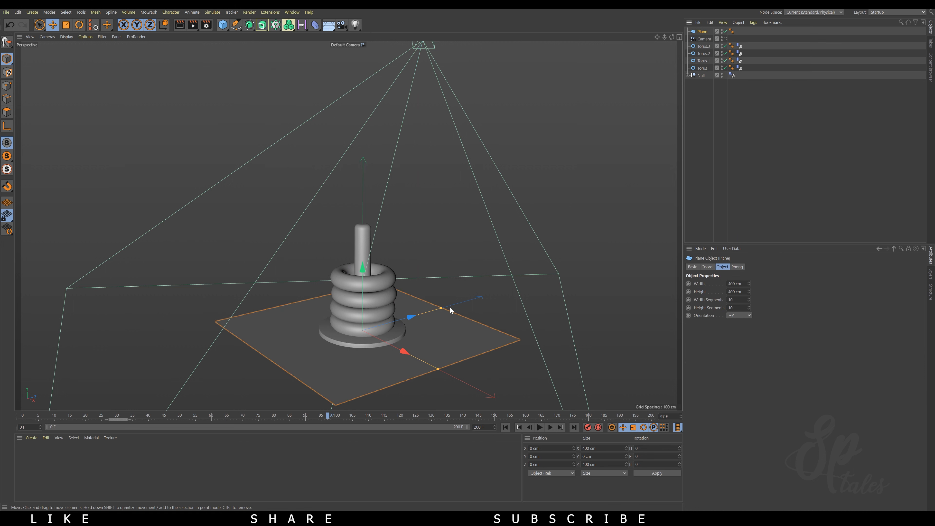
{"action": "scroll", "coordinate": [450, 307], "scroll_direction": "down", "scroll_amount": 2}
{"action": "key", "text": "t"}
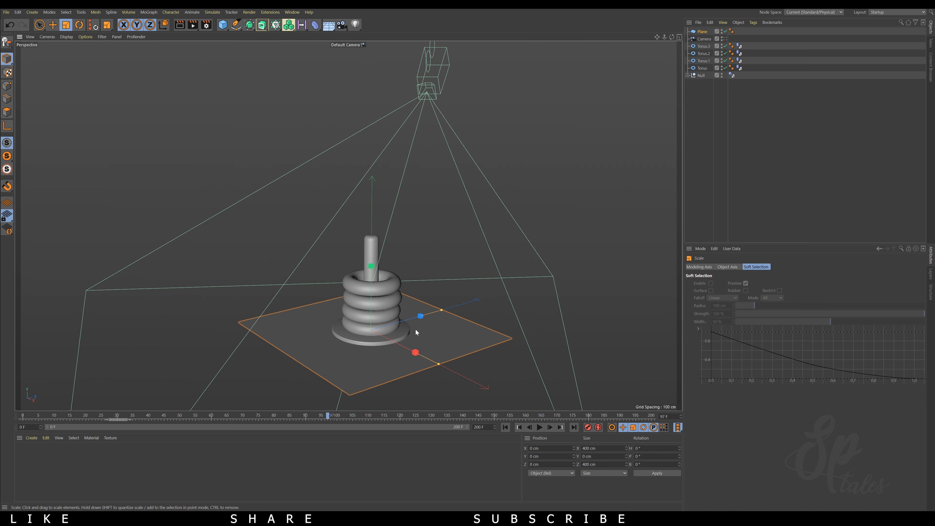
{"action": "left_click_drag", "start_coordinate": [396, 336], "coordinate": [586, 367]}
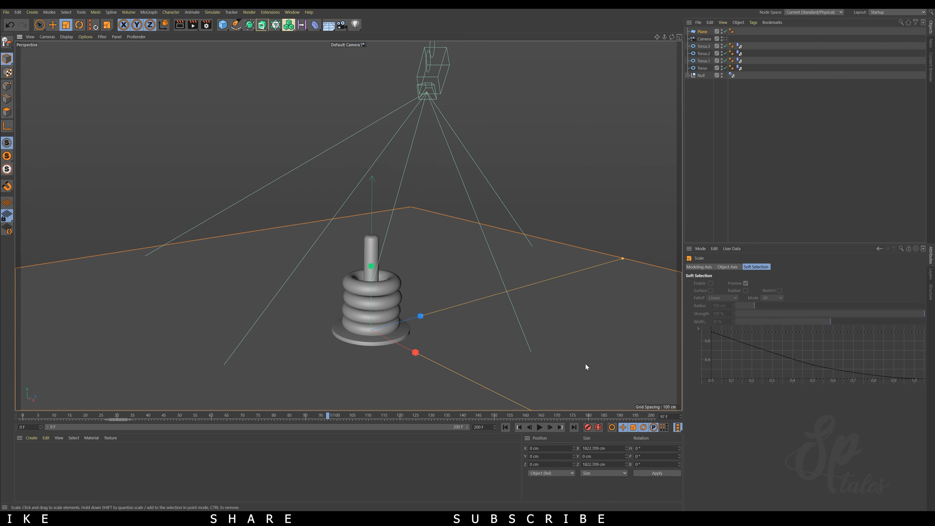
Step: Lower the floor plane beneath the round base to about -7.4 cm in Y
{"action": "left_click_drag", "start_coordinate": [465, 349], "coordinate": [426, 289], "text": "alt"}
{"action": "key", "text": "e"}
{"action": "left_click_drag", "start_coordinate": [374, 276], "coordinate": [387, 329]}
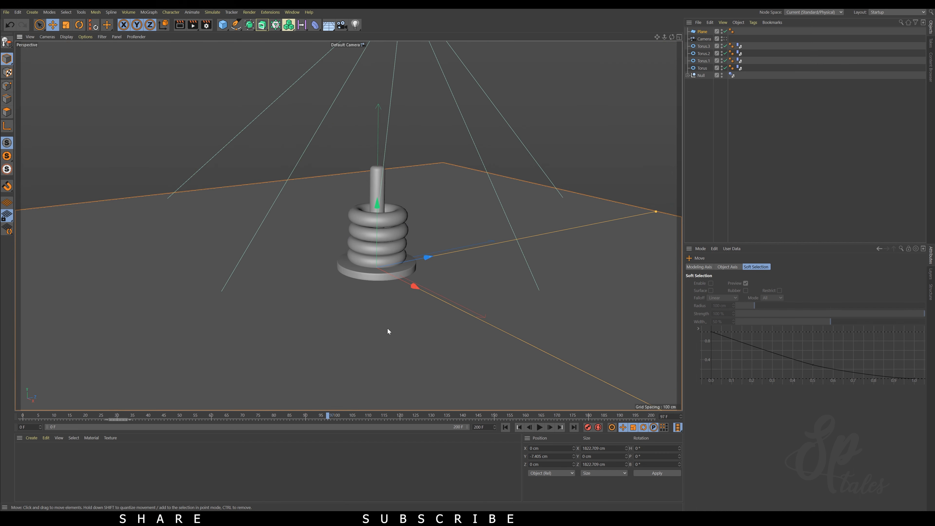
Step: Look through the scene camera and play the baked ring simulation
{"action": "left_click", "coordinate": [726, 39]}
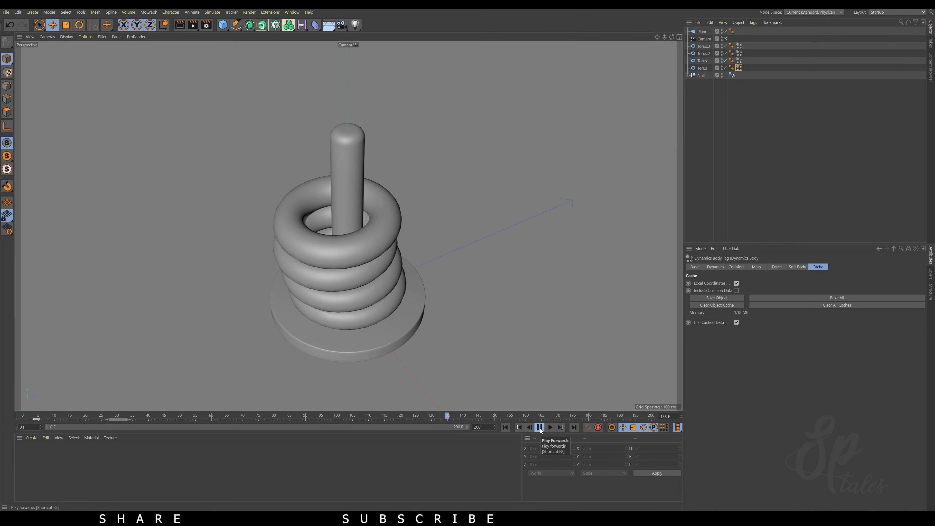
{"action": "left_click", "coordinate": [540, 428]}
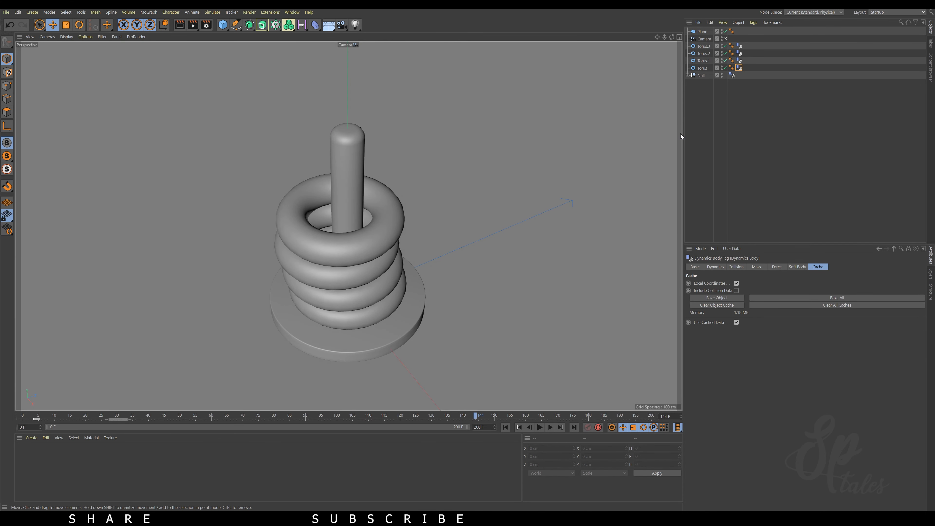
Step: Duplicate the pole-and-base null and keyframe the original null's P.Z at 0 cm on frame 90
{"action": "left_click", "coordinate": [699, 75]}
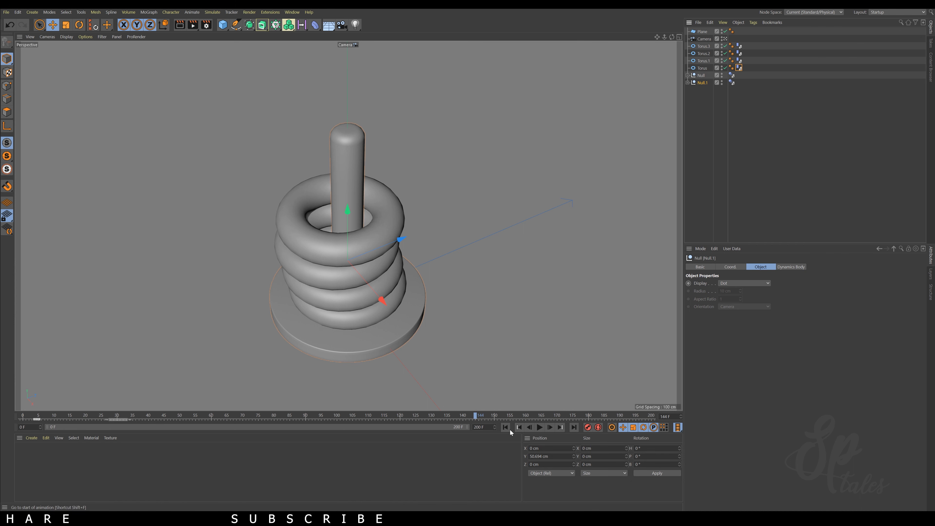
{"action": "left_click_drag", "start_coordinate": [327, 418], "coordinate": [306, 429]}
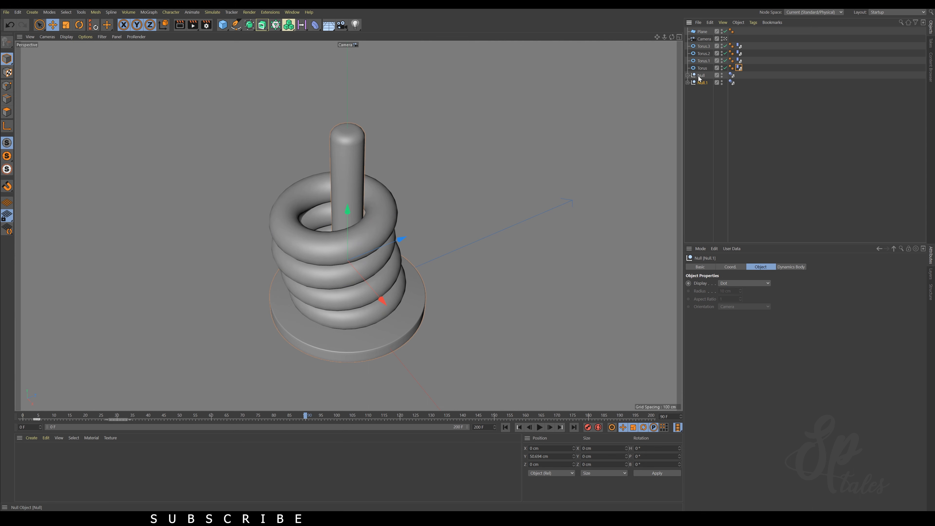
{"action": "left_click", "coordinate": [732, 268]}
{"action": "mouse_move", "coordinate": [405, 237]}
{"action": "left_mouse_down"}
{"action": "mouse_move", "coordinate": [389, 244]}
{"action": "mouse_move", "coordinate": [398, 243]}
{"action": "left_mouse_up"}
{"action": "key", "text": "ctrl+z"}
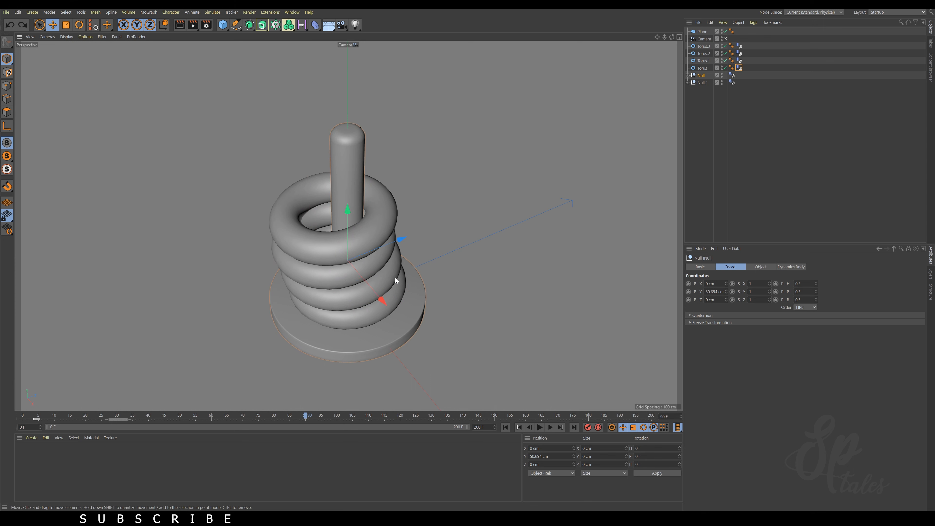
{"action": "left_click", "coordinate": [688, 300], "text": "ctrl"}
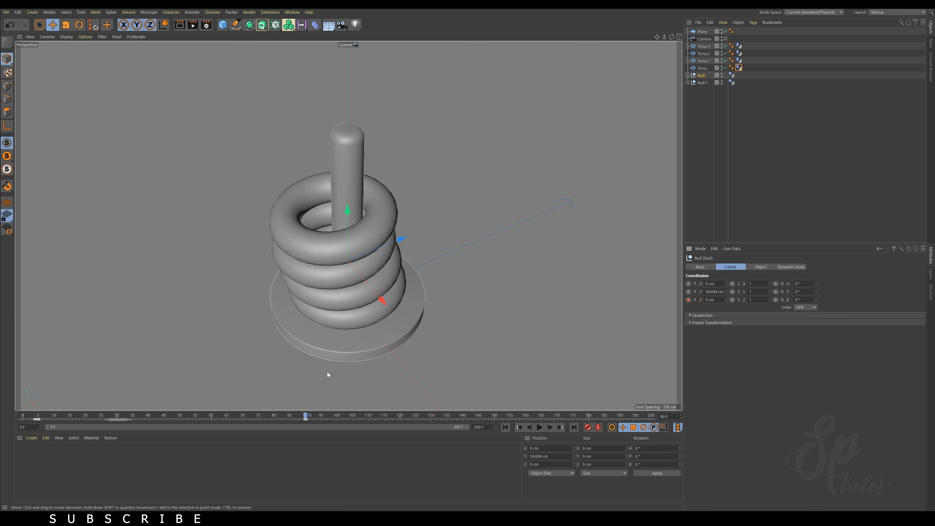
Step: Move the original pole-and-base null to about -411 cm in Z on frame 120 and keyframe its P.Z there
{"action": "left_click", "coordinate": [401, 416]}
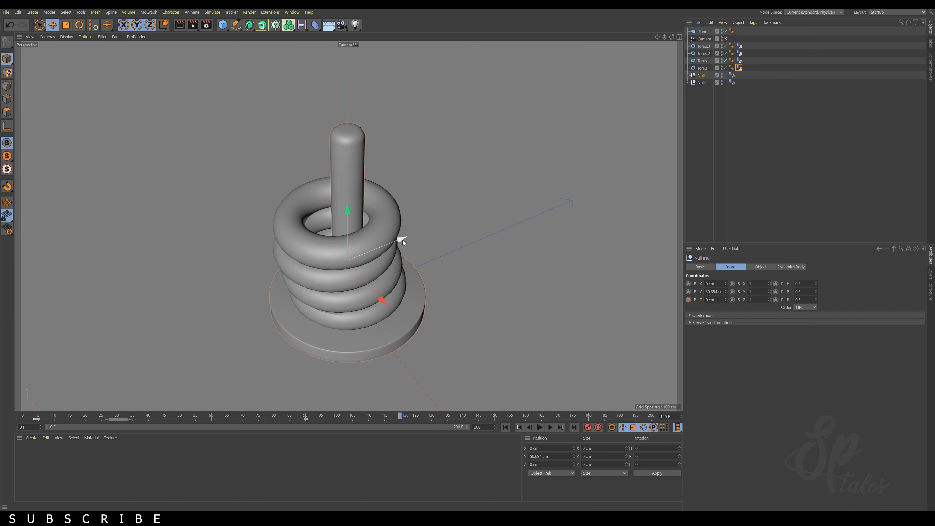
{"action": "left_click_drag", "start_coordinate": [402, 240], "coordinate": [15, 405]}
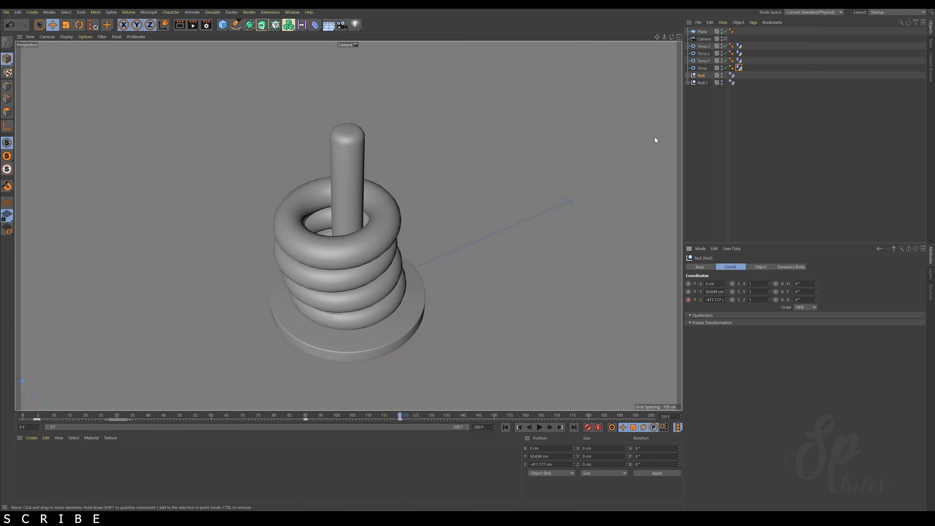
Step: Keyframe the duplicate null's P.Z at 0 cm on frame 130 and at about 668 cm on frame 100
{"action": "left_click", "coordinate": [701, 84]}
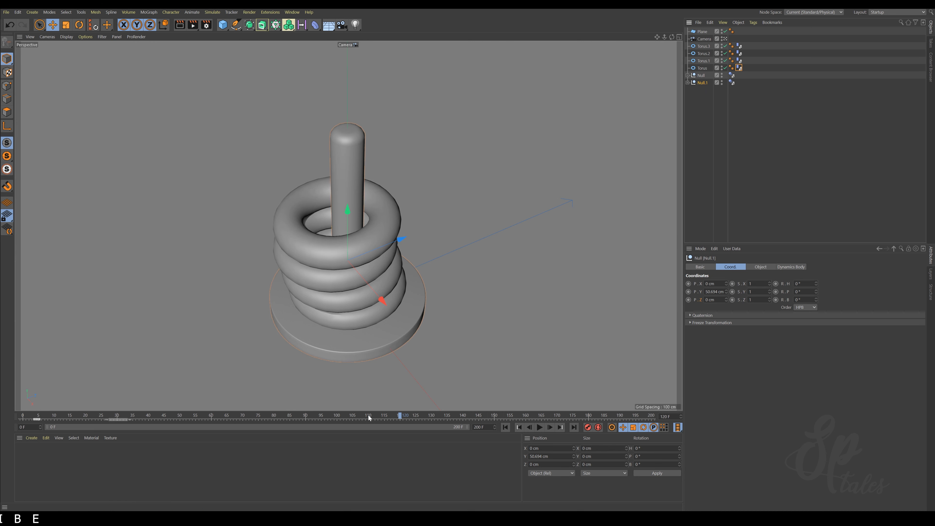
{"action": "left_click", "coordinate": [432, 416]}
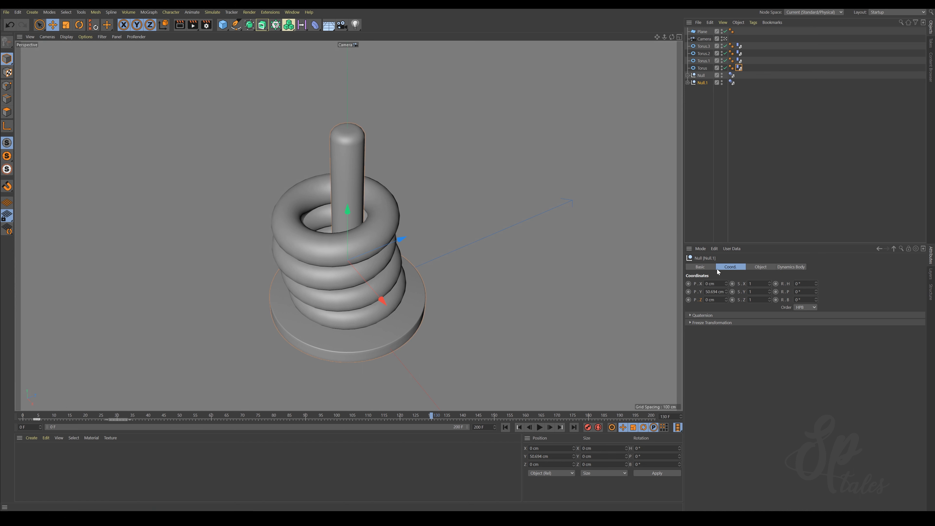
{"action": "left_click", "coordinate": [689, 300]}
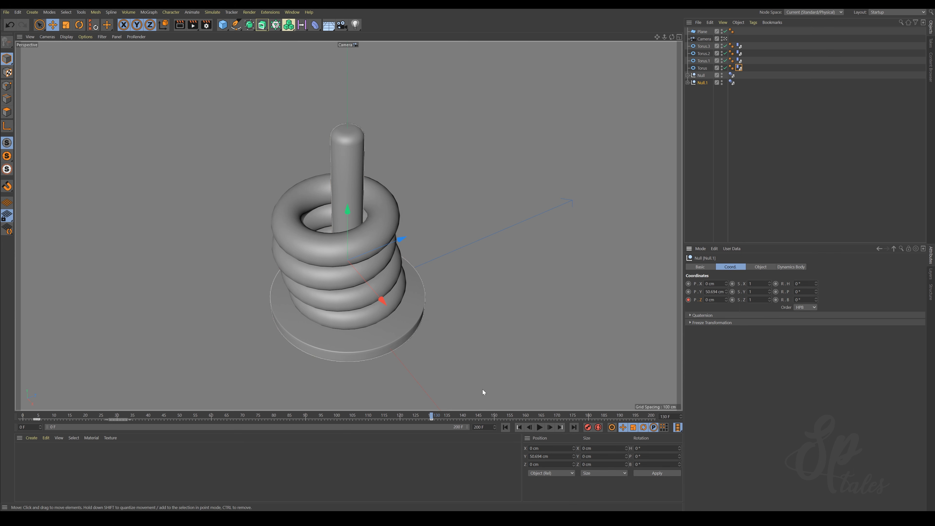
{"action": "left_click", "coordinate": [336, 416]}
{"action": "left_click_drag", "start_coordinate": [399, 240], "coordinate": [718, 156]}
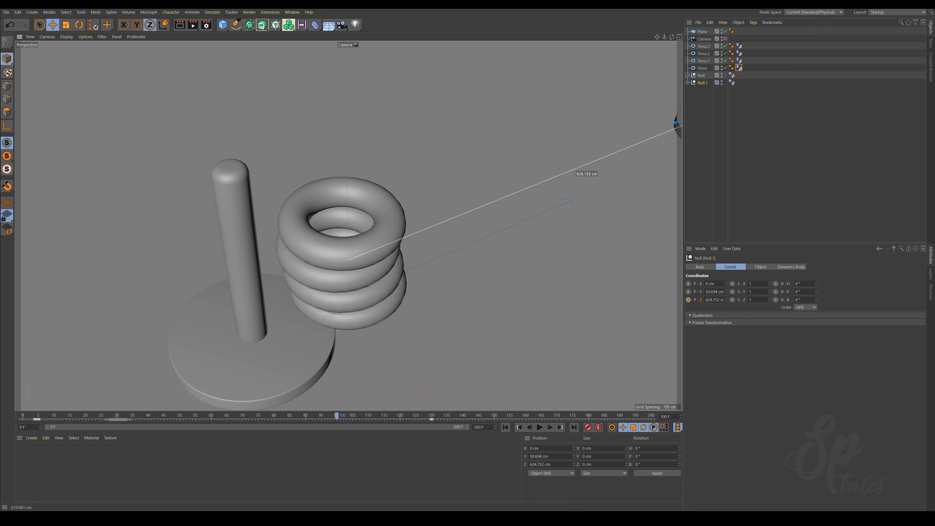
{"action": "left_click_drag", "start_coordinate": [681, 126], "coordinate": [682, 125]}
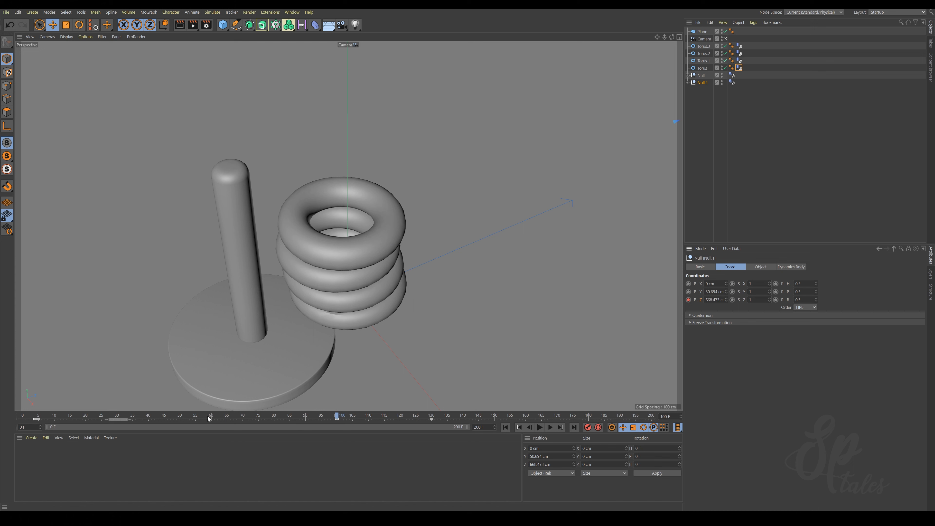
Step: Scrub through the stand animation, return to frame 0, then clear all dynamics caches and bake all rings again
{"action": "left_click_drag", "start_coordinate": [198, 416], "coordinate": [470, 439]}
{"action": "left_click", "coordinate": [507, 429]}
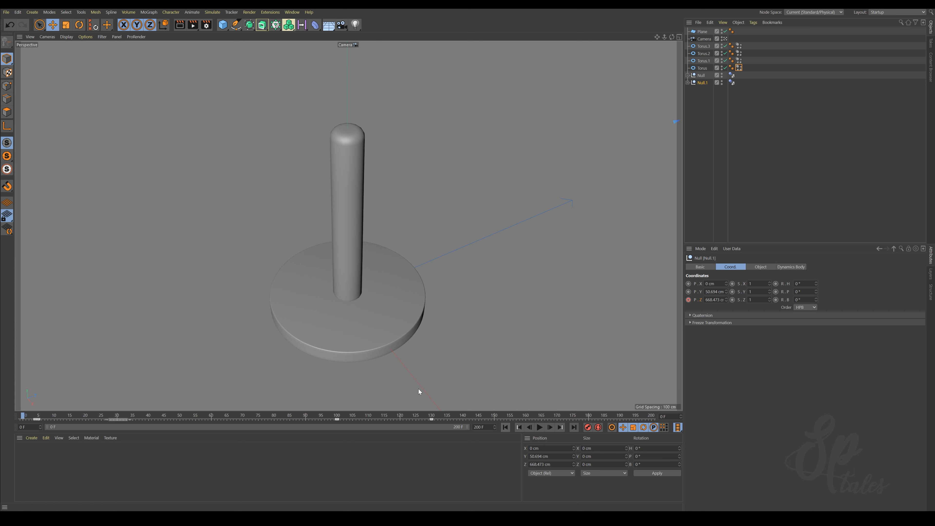
{"action": "left_click", "coordinate": [743, 107]}
{"action": "left_click", "coordinate": [740, 69]}
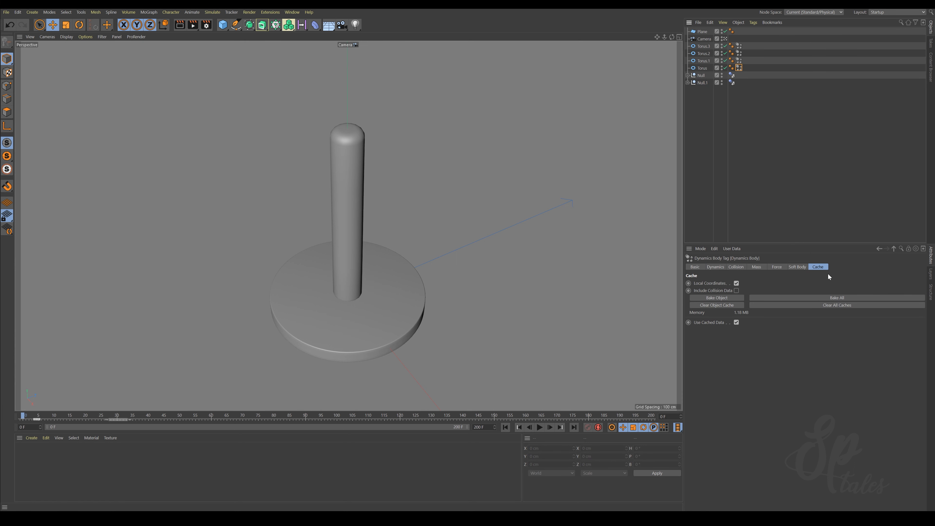
{"action": "left_click", "coordinate": [838, 306]}
{"action": "left_click", "coordinate": [836, 298]}
Step: Play the rebaked animation and scrub the timeline from frame 90 to check the stand swap
{"action": "left_click", "coordinate": [539, 427]}
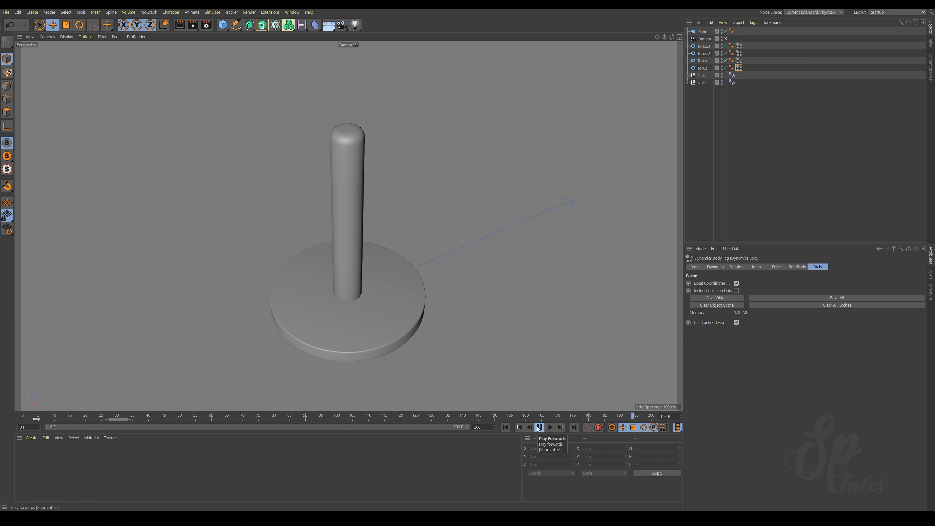
{"action": "left_click", "coordinate": [538, 427]}
{"action": "left_click", "coordinate": [308, 418]}
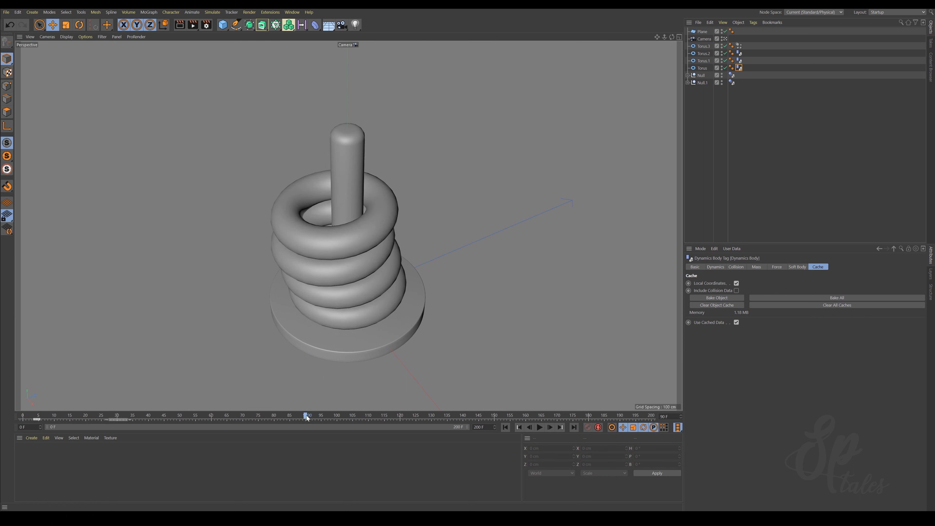
{"action": "left_click_drag", "start_coordinate": [307, 417], "coordinate": [421, 426]}
Step: Set the timeline's end frame to 130 and play the animation from the first frame
{"action": "type", "text": "130"}
{"action": "key", "text": "Return"}
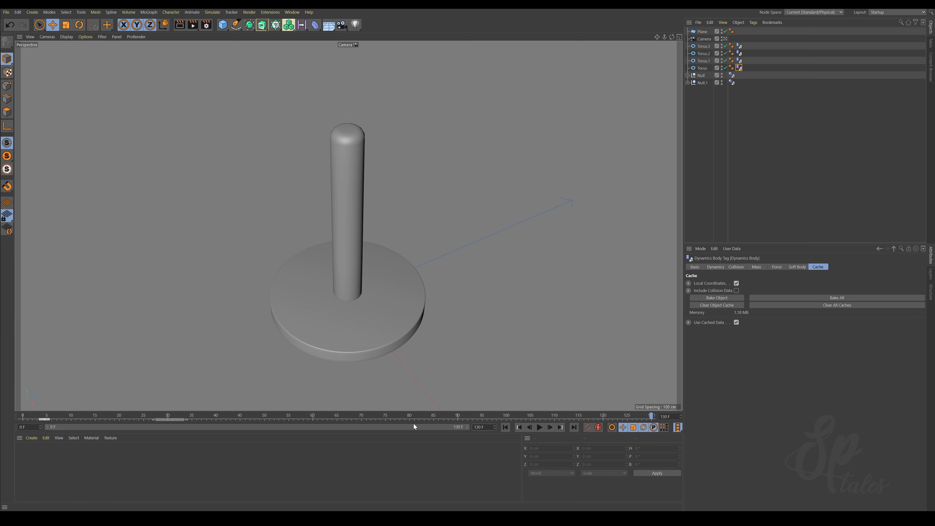
{"action": "left_click", "coordinate": [505, 427]}
{"action": "left_click", "coordinate": [538, 427]}
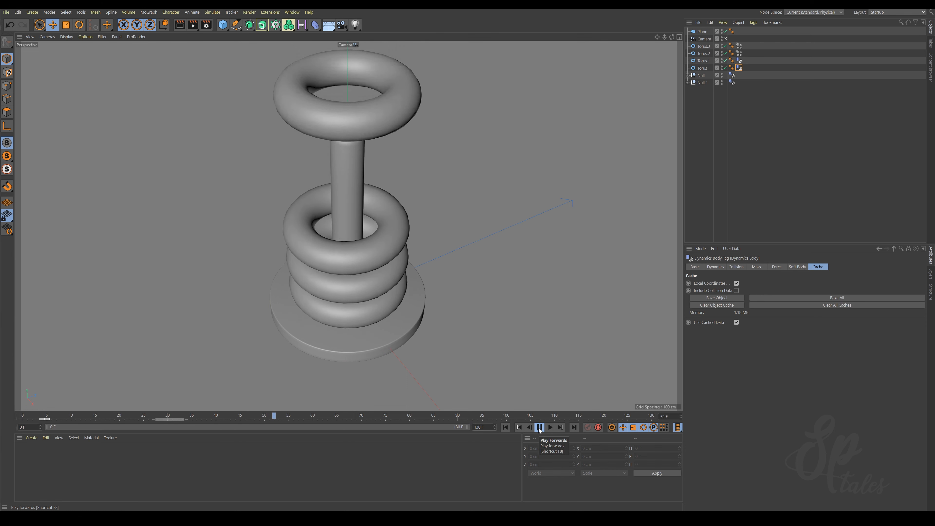